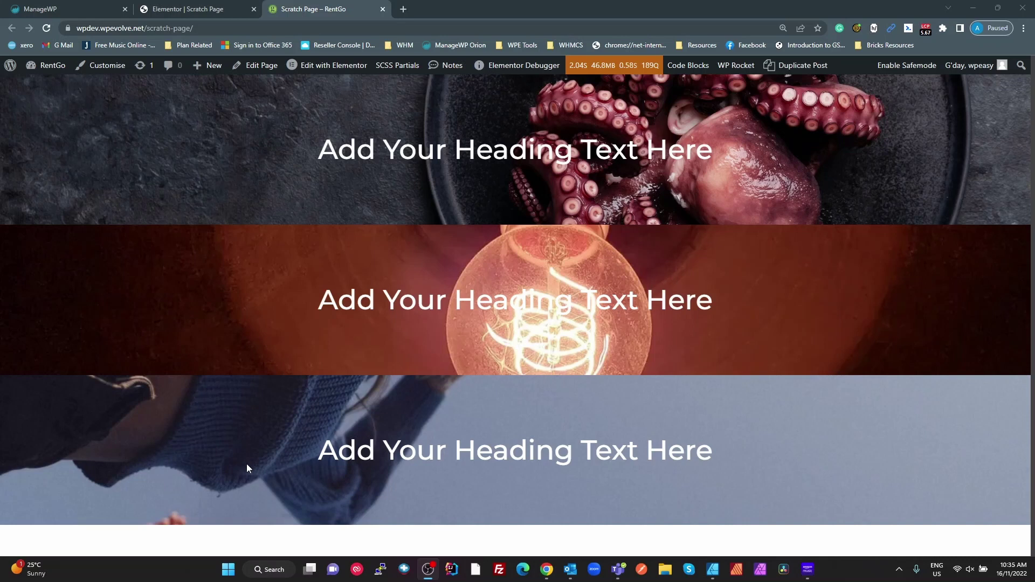
- Open the octopus container's background style settings in the Elementor editor and choose Cover as the image size
{"action": "left_click", "coordinate": [204, 10]}
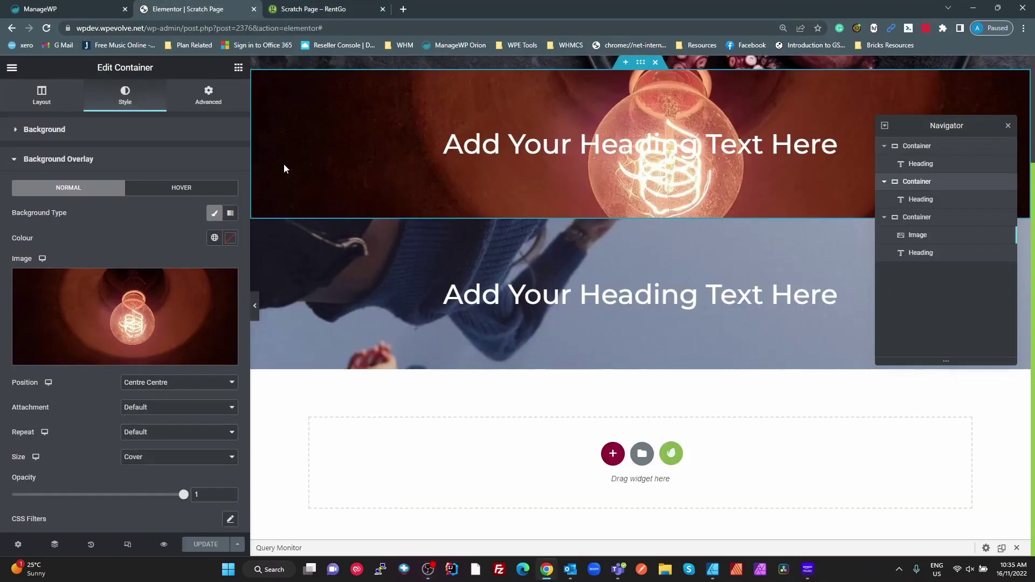
{"action": "scroll", "coordinate": [481, 252], "scroll_direction": "up", "scroll_amount": 3}
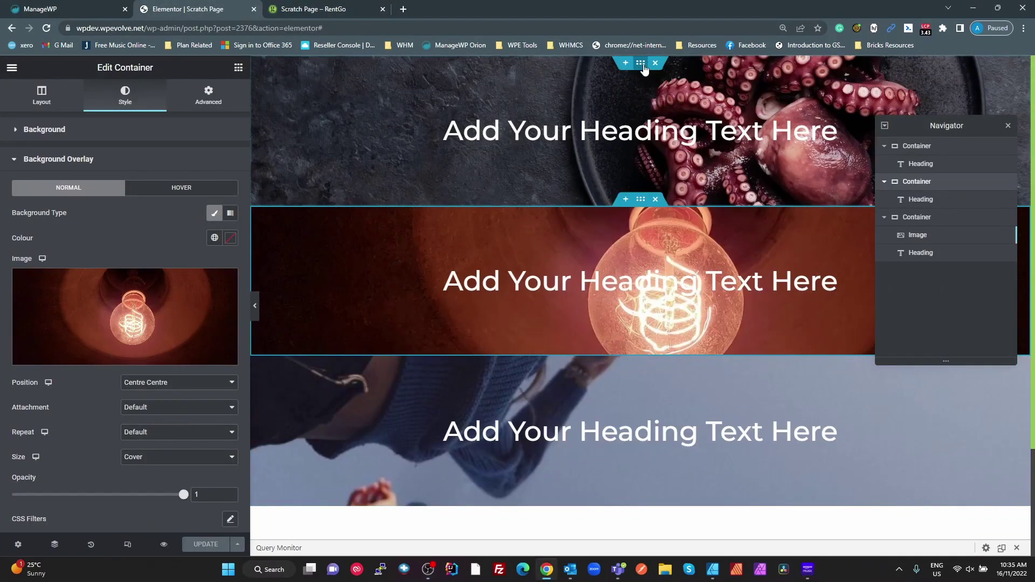
{"action": "left_click", "coordinate": [643, 68]}
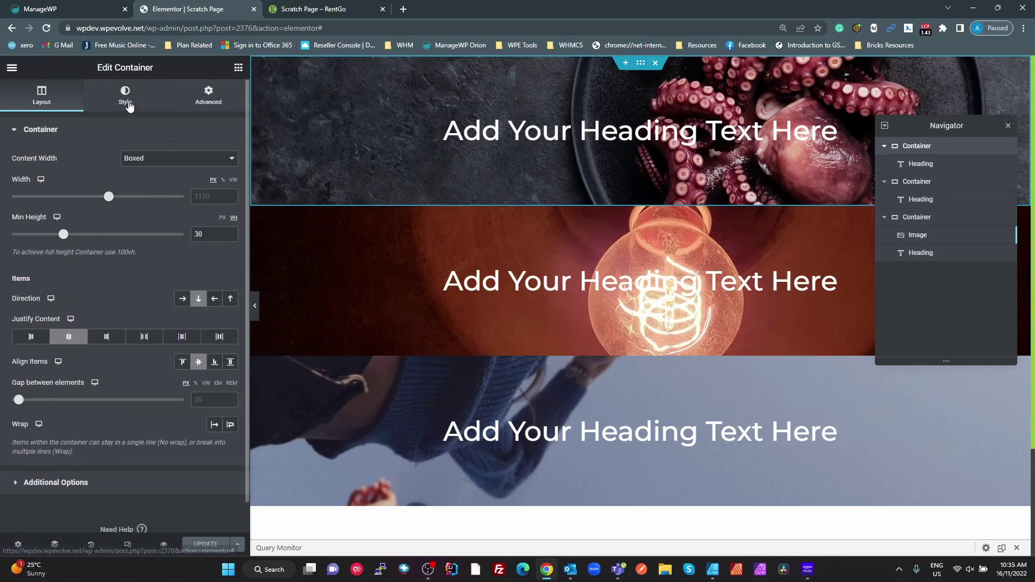
{"action": "left_click", "coordinate": [128, 103]}
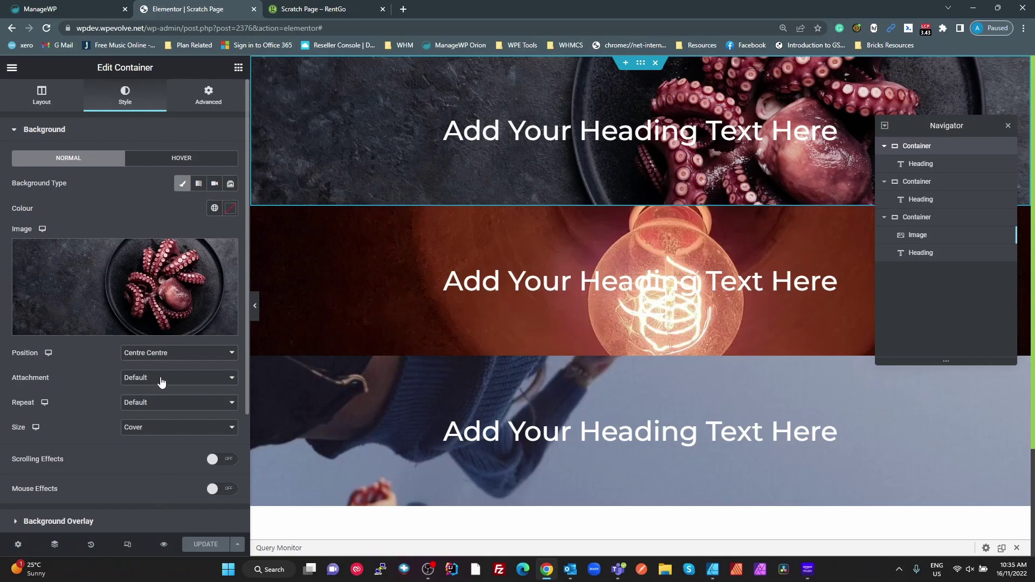
{"action": "left_click", "coordinate": [149, 428]}
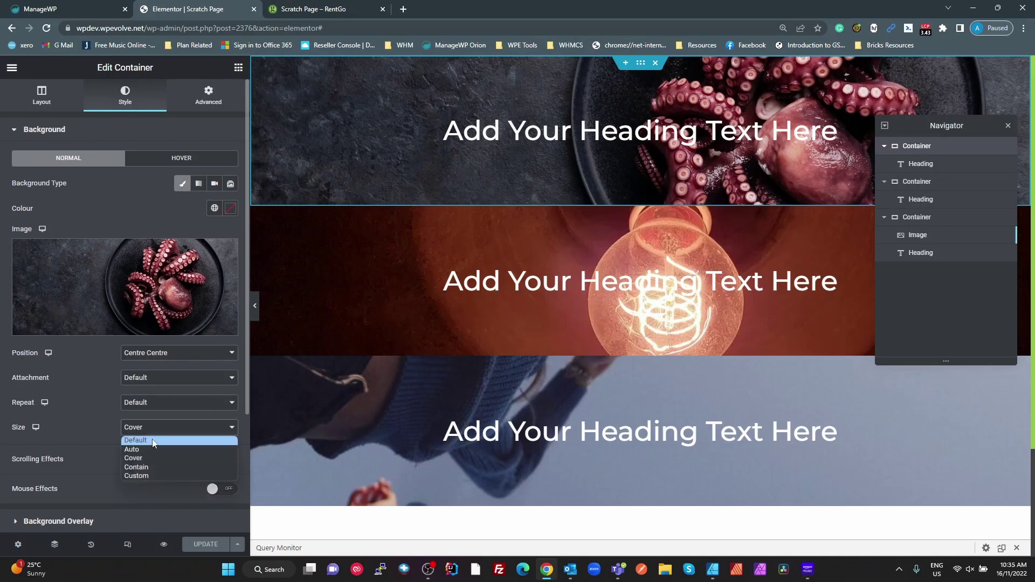
{"action": "left_click", "coordinate": [147, 461]}
- Try the scrolling effects and mouse effects on the octopus container's background, switching each one back off
{"action": "scroll", "coordinate": [140, 452], "scroll_direction": "down", "scroll_amount": 1}
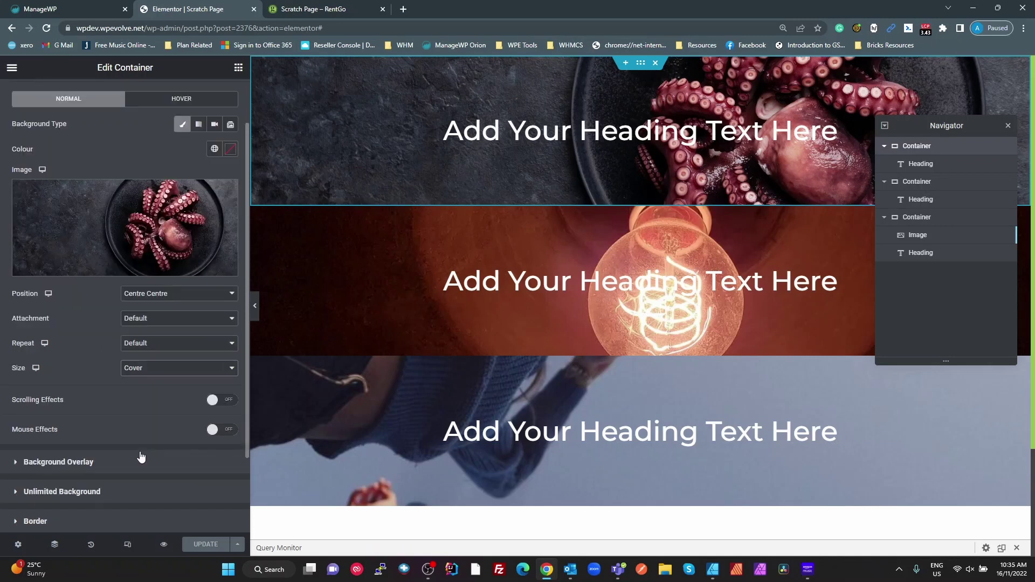
{"action": "left_click", "coordinate": [214, 400]}
{"action": "left_click", "coordinate": [213, 400]}
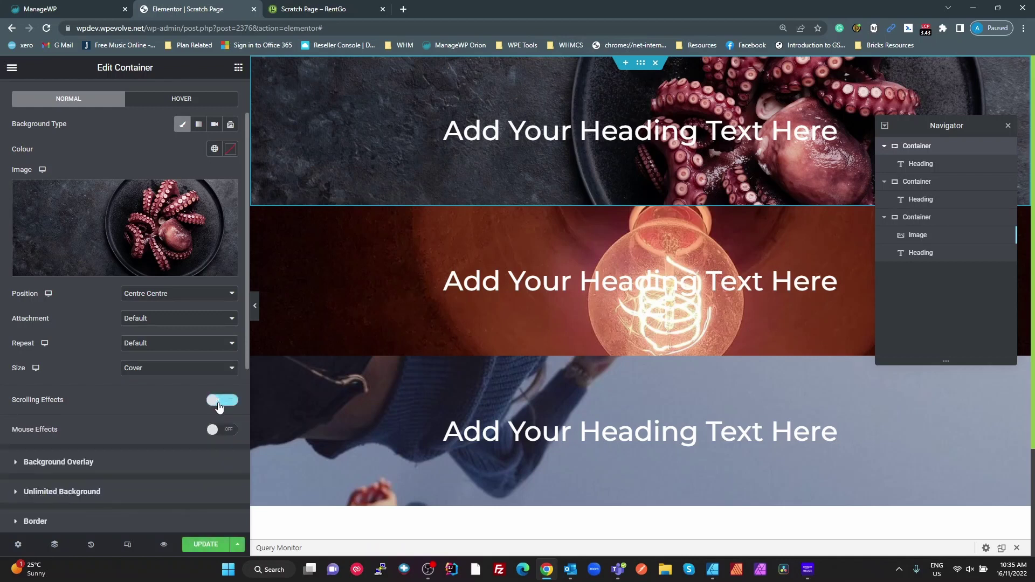
{"action": "left_click", "coordinate": [219, 435]}
{"action": "left_click", "coordinate": [218, 434]}
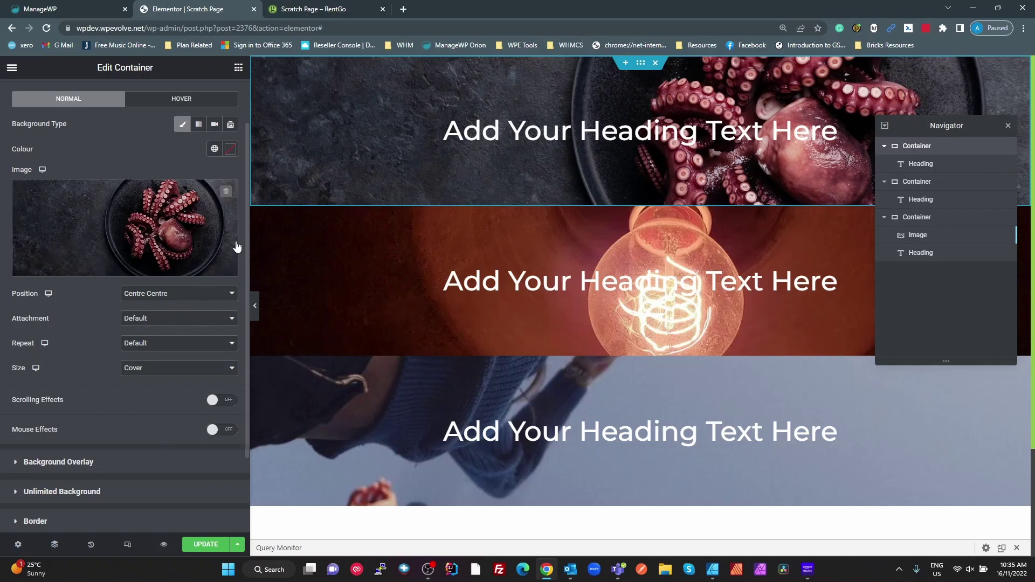
- Check the octopus container's background image settings in the tablet and mobile views and return to the desktop view
{"action": "left_click", "coordinate": [127, 543]}
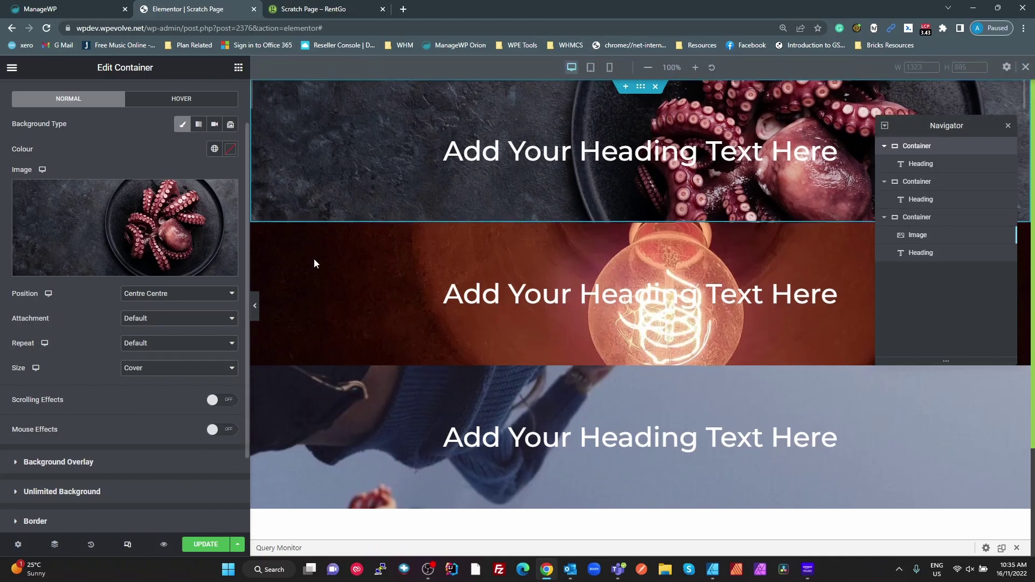
{"action": "left_click", "coordinate": [590, 67]}
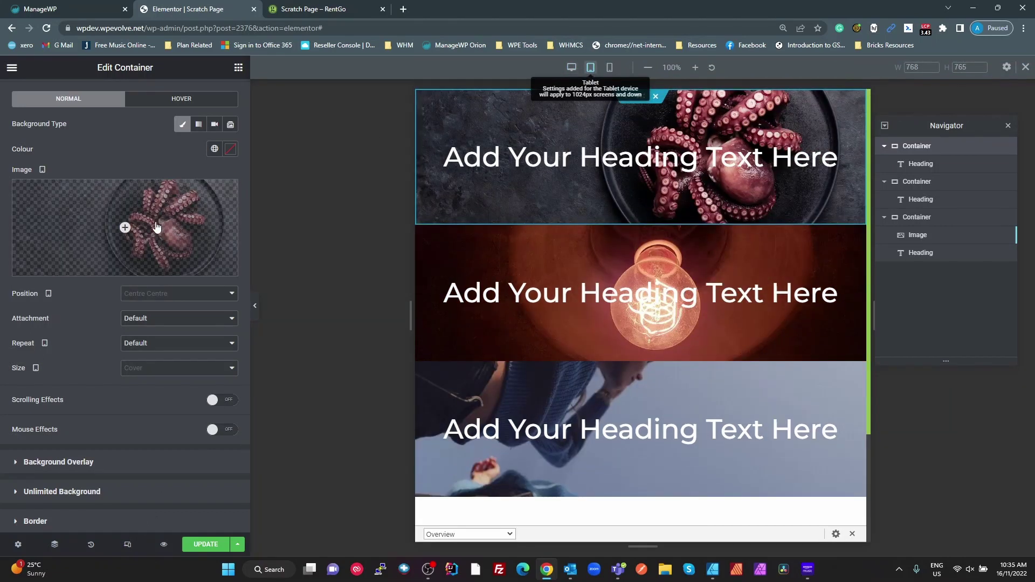
{"action": "left_click", "coordinate": [610, 68]}
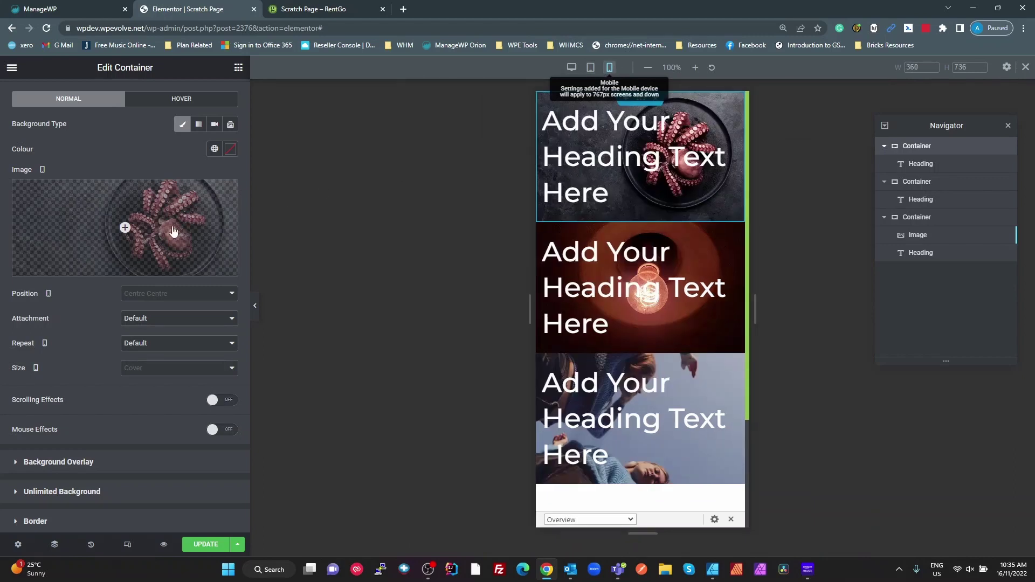
{"action": "left_click", "coordinate": [572, 69]}
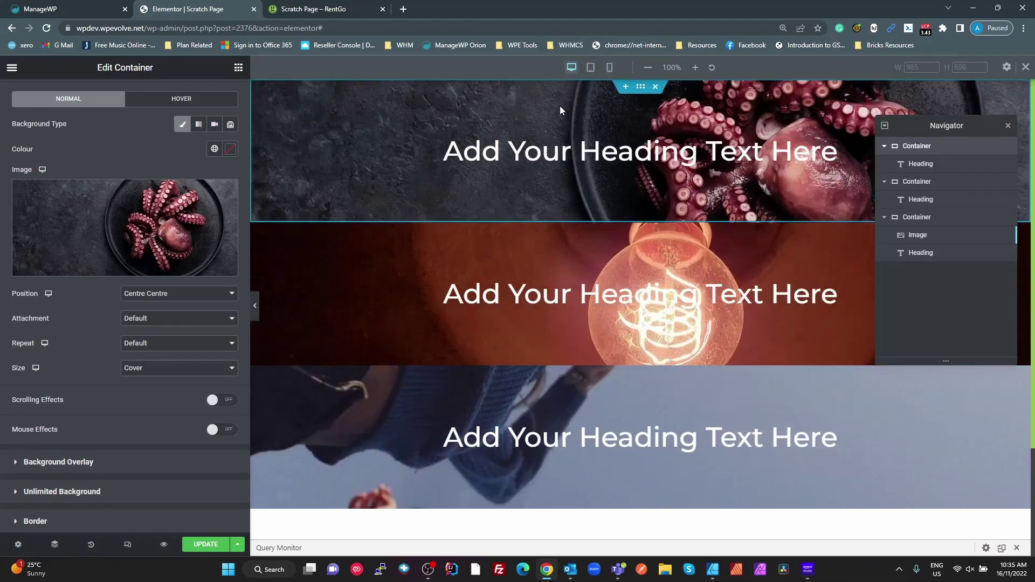
{"action": "mouse_move", "coordinate": [163, 279]}
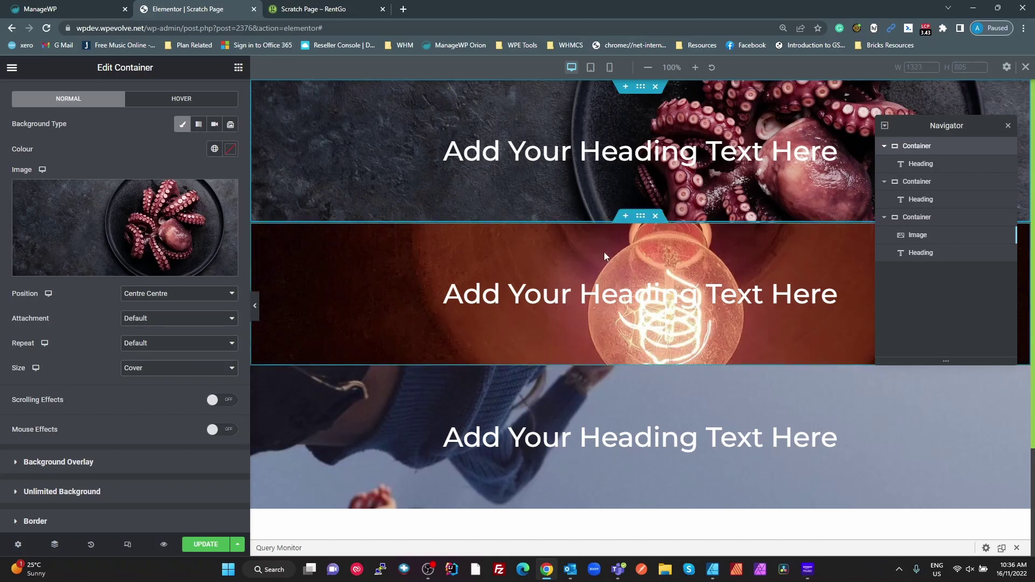
- Select the light bulb container and expand its background overlay style settings
{"action": "left_click", "coordinate": [642, 217]}
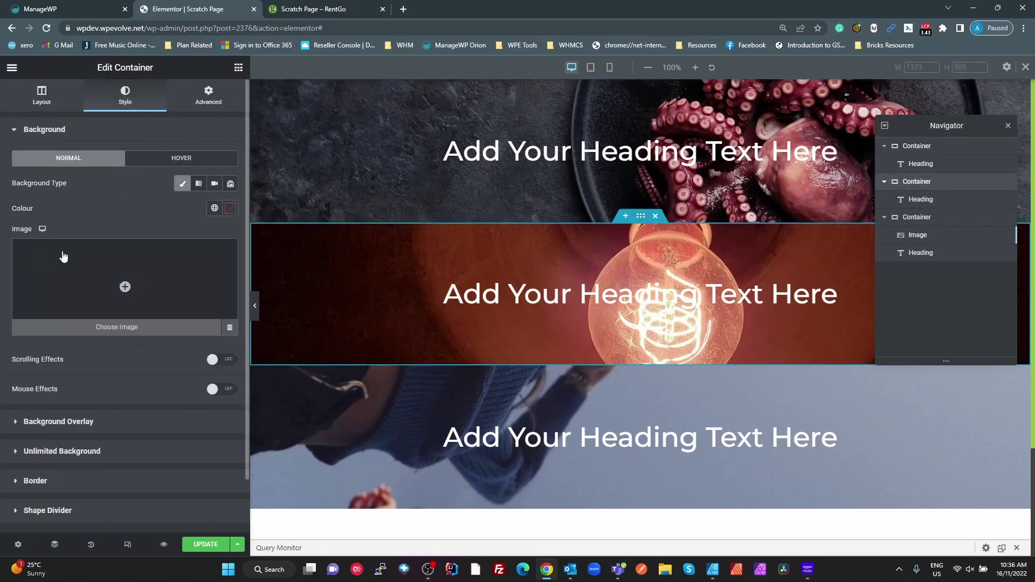
{"action": "left_click", "coordinate": [67, 133]}
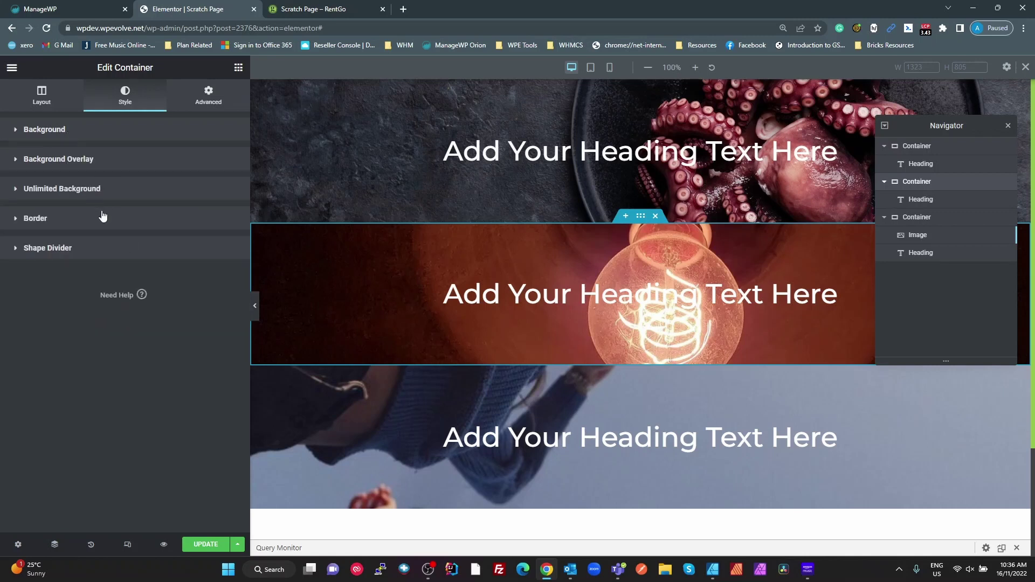
{"action": "left_click", "coordinate": [70, 160]}
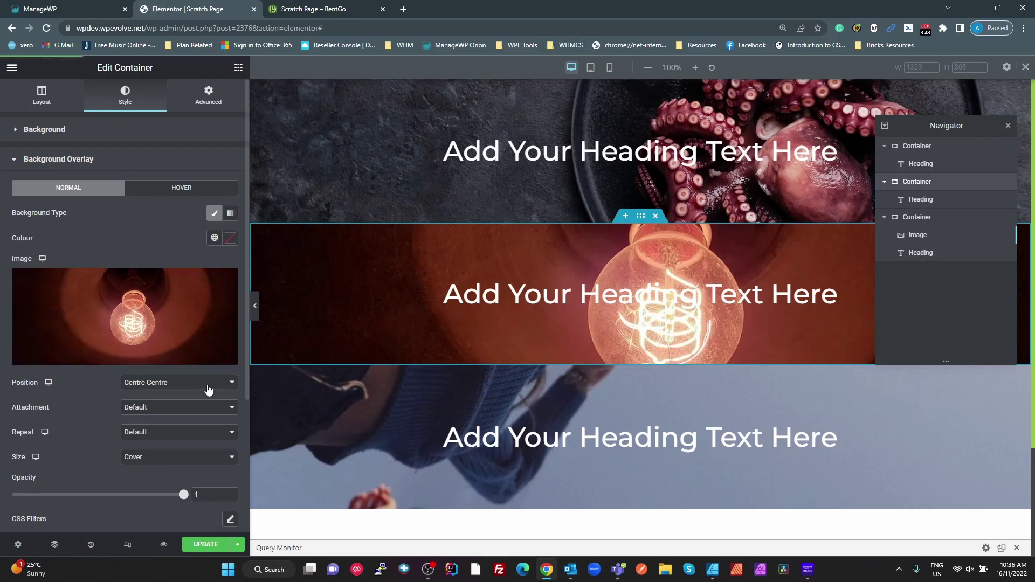
- Try lowering the light bulb overlay's opacity to 0.87 and restore it to 1
{"action": "scroll", "coordinate": [172, 335], "scroll_direction": "down", "scroll_amount": 3}
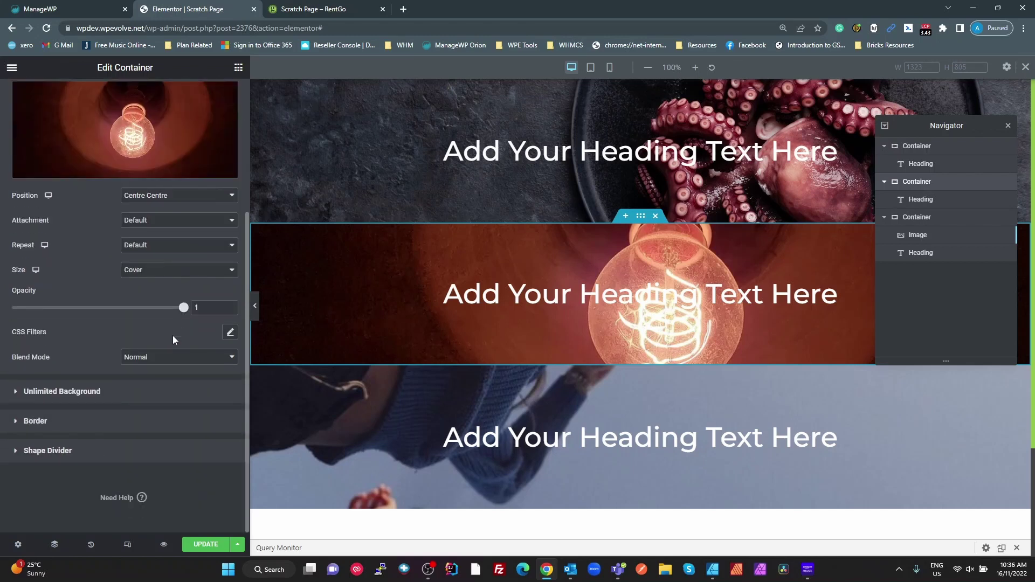
{"action": "left_click_drag", "start_coordinate": [183, 307], "coordinate": [161, 307]}
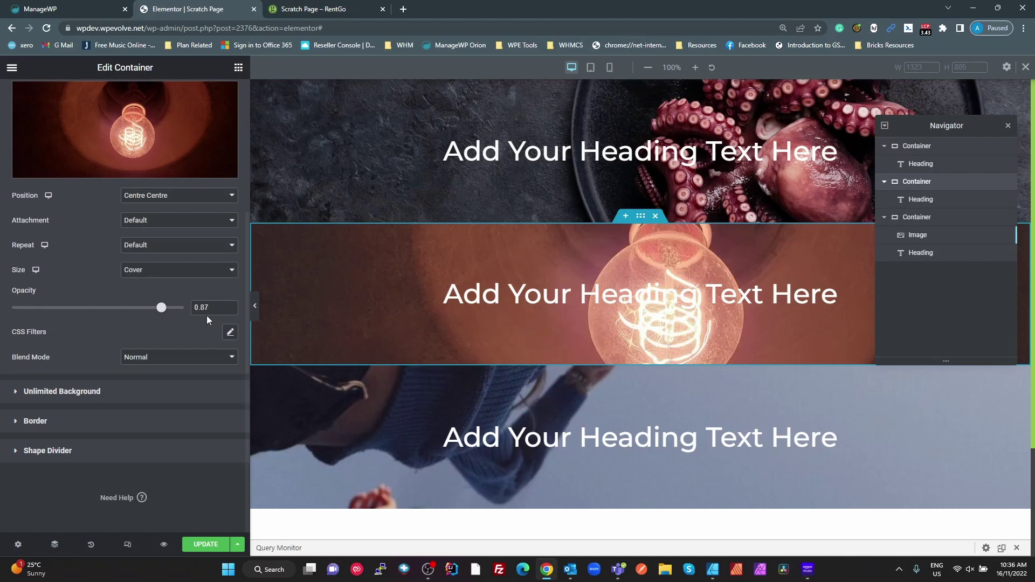
{"action": "left_click_drag", "start_coordinate": [165, 314], "coordinate": [186, 309]}
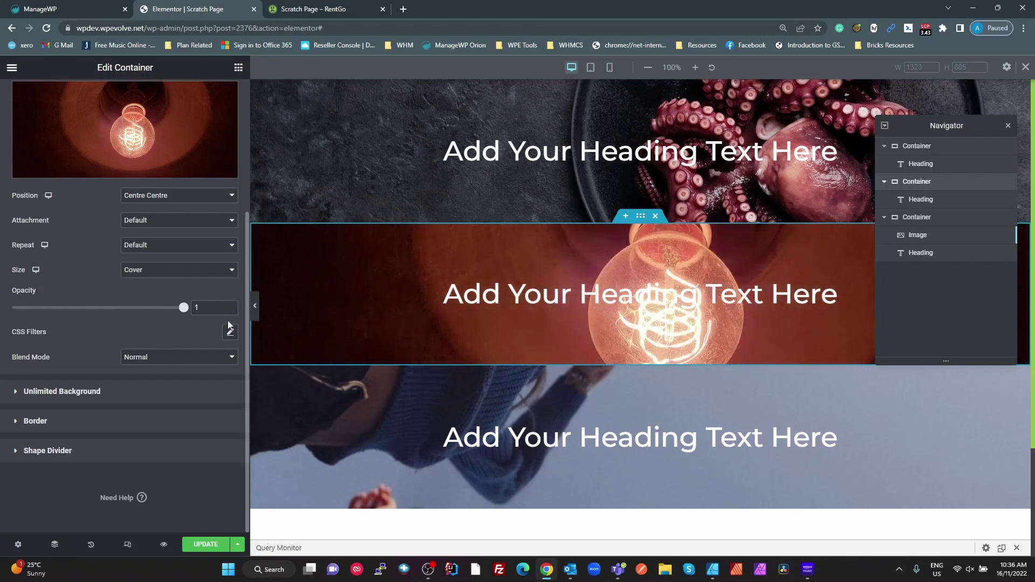
- Set the blur of the light bulb overlay's CSS filters to 0
{"action": "left_click", "coordinate": [231, 333]}
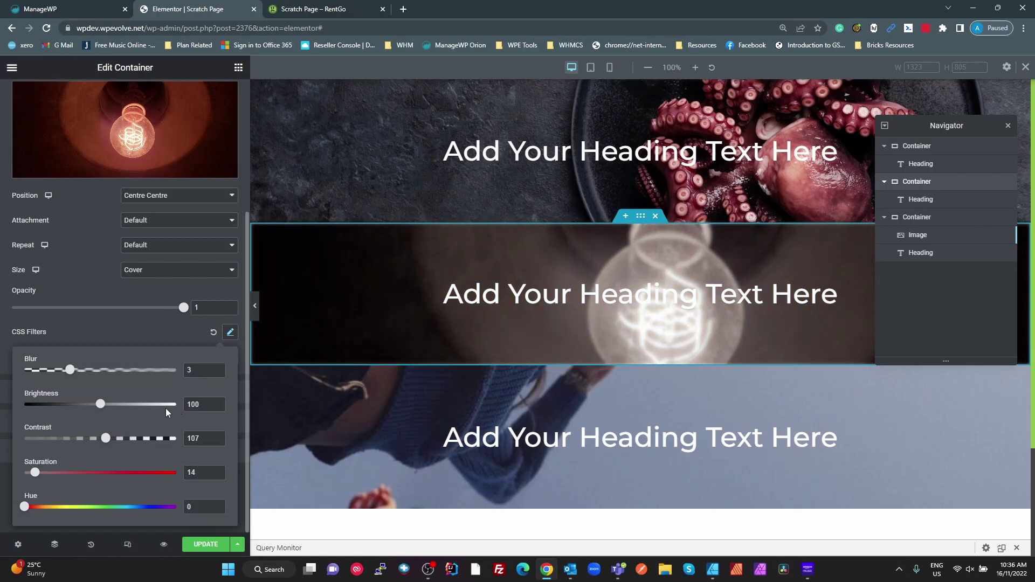
{"action": "left_click_drag", "start_coordinate": [70, 370], "coordinate": [2, 375]}
{"action": "left_click", "coordinate": [2, 375]}
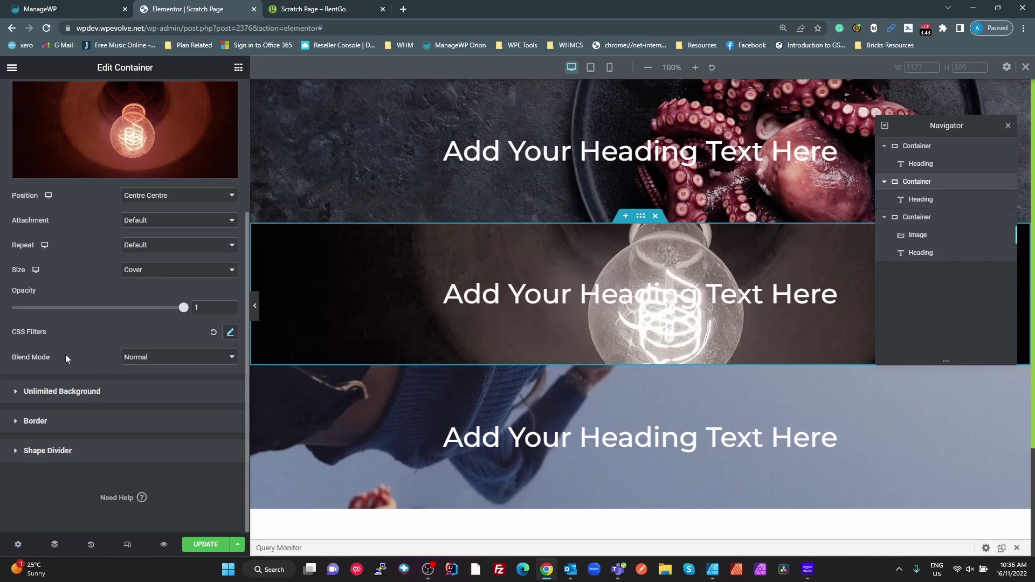
- Raise the light bulb overlay's saturation slightly in its CSS filters and fine-tune the contrast
{"action": "left_click", "coordinate": [231, 332]}
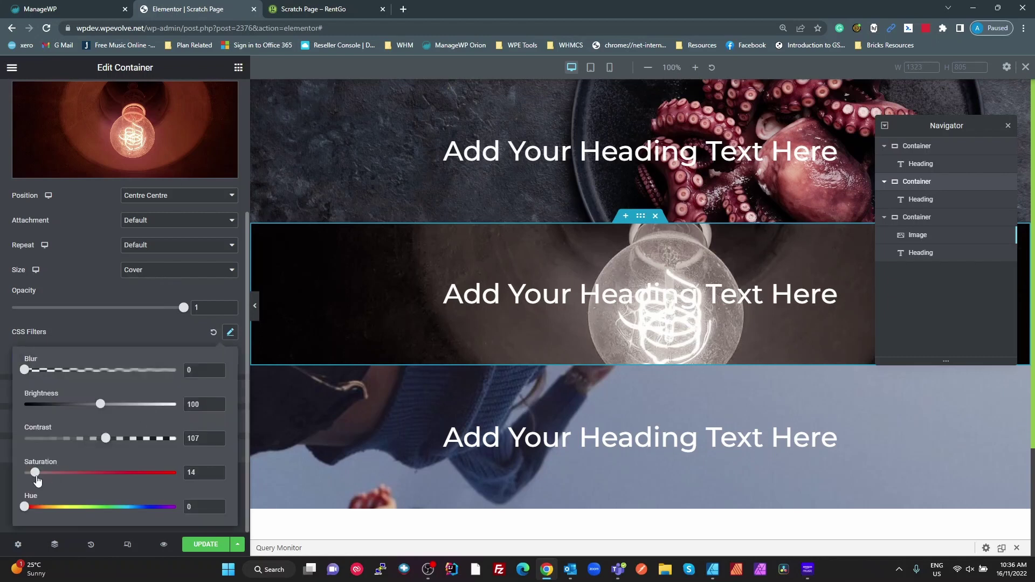
{"action": "mouse_move", "coordinate": [37, 480]}
{"action": "left_mouse_down"}
{"action": "mouse_move", "coordinate": [205, 458]}
{"action": "mouse_move", "coordinate": [51, 473]}
{"action": "left_mouse_up"}
{"action": "mouse_move", "coordinate": [106, 438]}
{"action": "left_mouse_down"}
{"action": "mouse_move", "coordinate": [138, 438]}
{"action": "mouse_move", "coordinate": [95, 438]}
{"action": "mouse_move", "coordinate": [106, 444]}
{"action": "left_mouse_up"}
{"action": "left_click", "coordinate": [113, 336]}
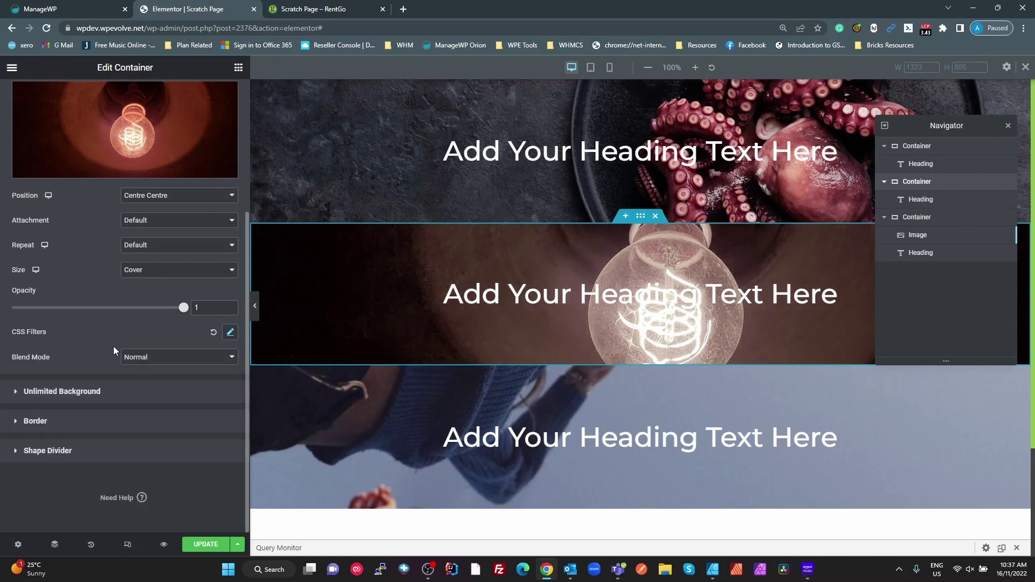
- Review the light bulb overlay's blend mode options and collapse the container's background style sections
{"action": "mouse_move", "coordinate": [185, 307]}
{"action": "left_mouse_down"}
{"action": "mouse_move", "coordinate": [120, 307]}
{"action": "mouse_move", "coordinate": [185, 307]}
{"action": "left_mouse_up"}
{"action": "left_click", "coordinate": [205, 357]}
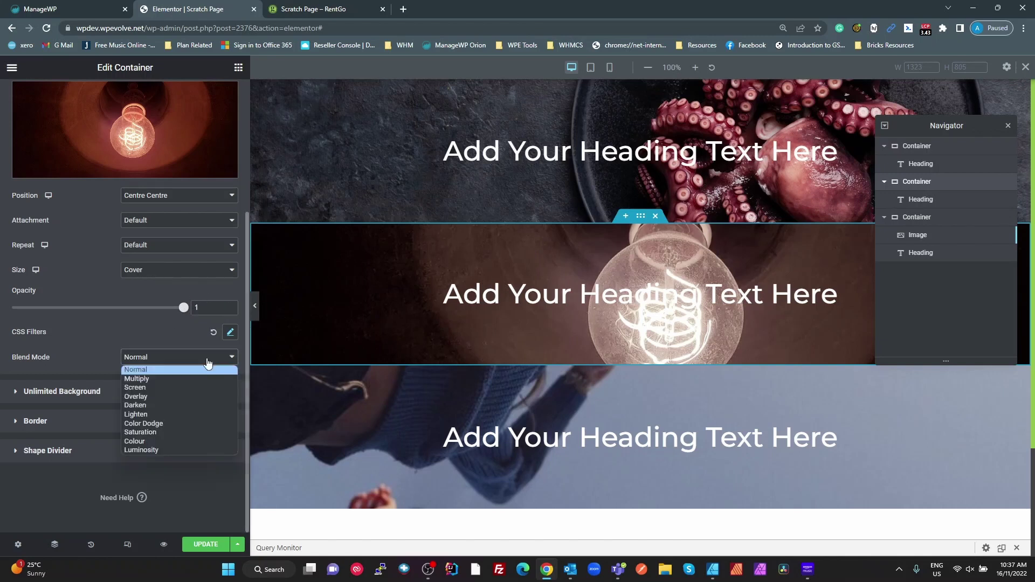
{"action": "left_click", "coordinate": [99, 317]}
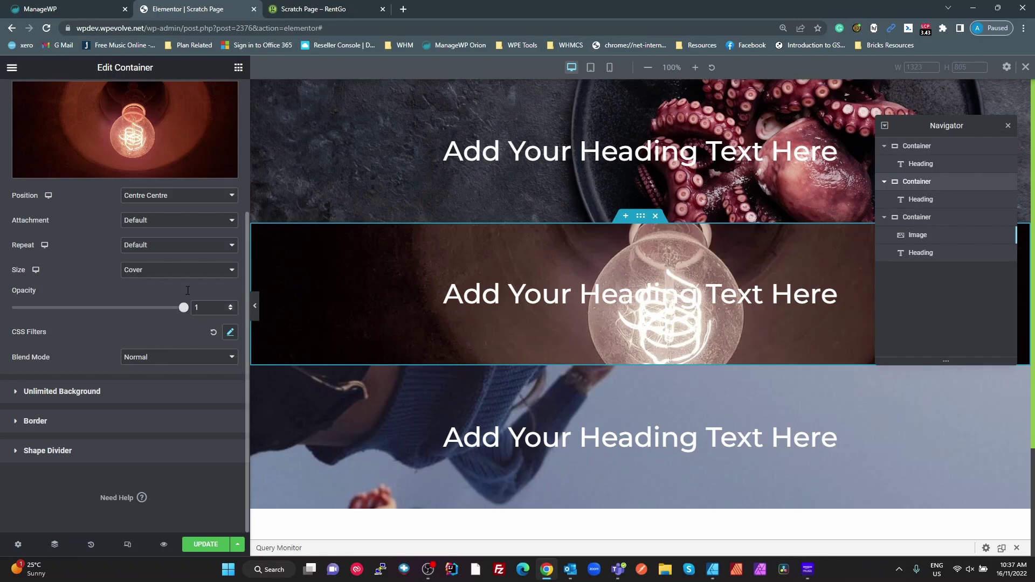
{"action": "scroll", "coordinate": [148, 239], "scroll_direction": "up", "scroll_amount": 4}
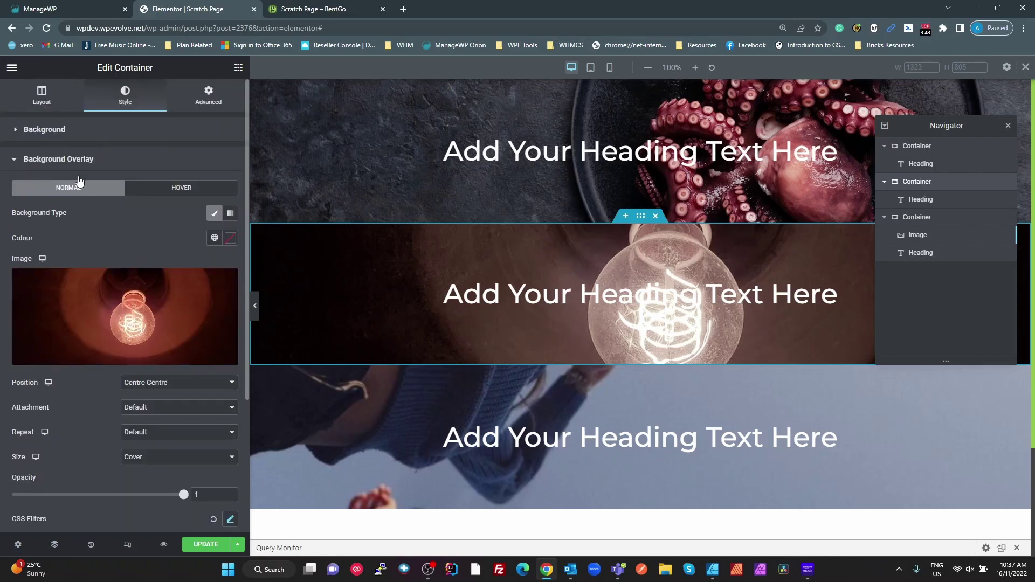
{"action": "left_click", "coordinate": [52, 130]}
{"action": "left_click", "coordinate": [57, 130]}
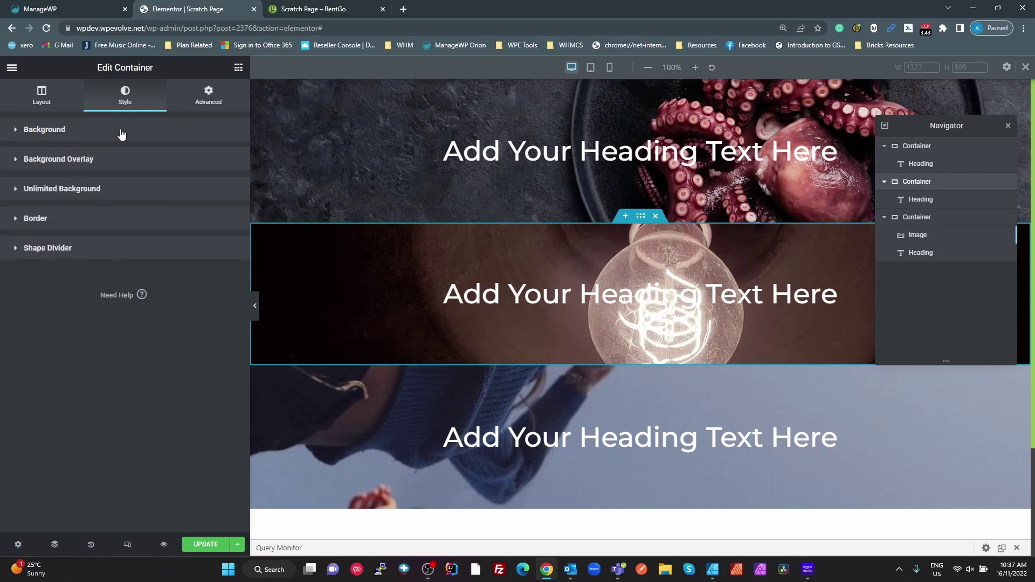
- Switch to the published Scratch Page and inspect the octopus container's outer div in the browser's developer tools
{"action": "left_click", "coordinate": [319, 10]}
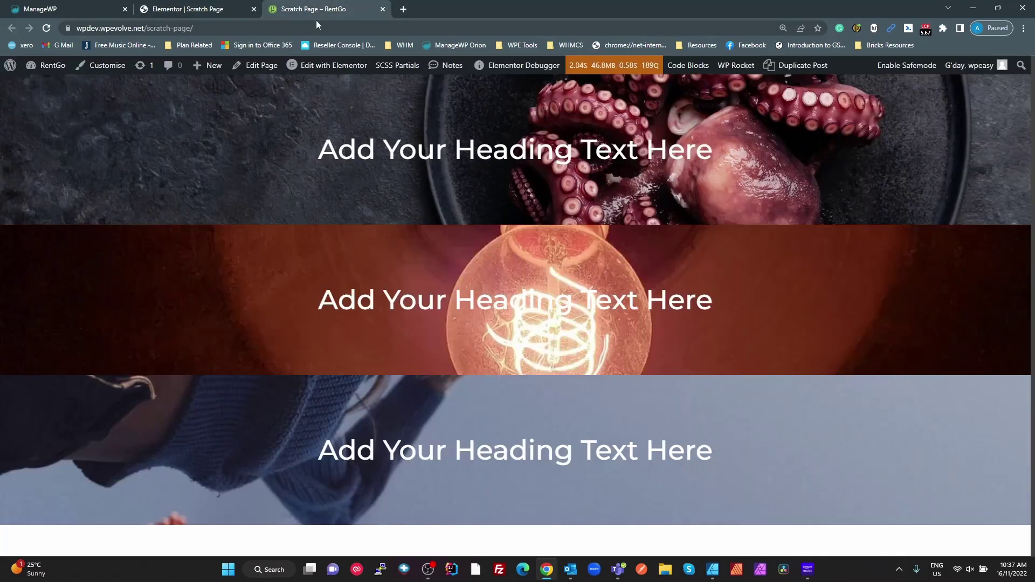
{"action": "key", "text": "ctrl+shift+j"}
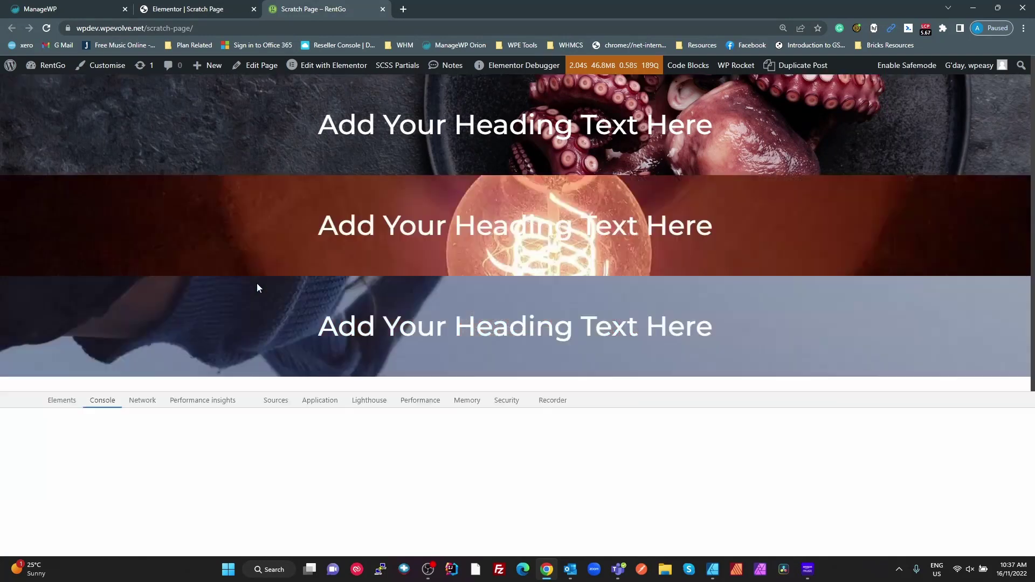
{"action": "left_click", "coordinate": [10, 399]}
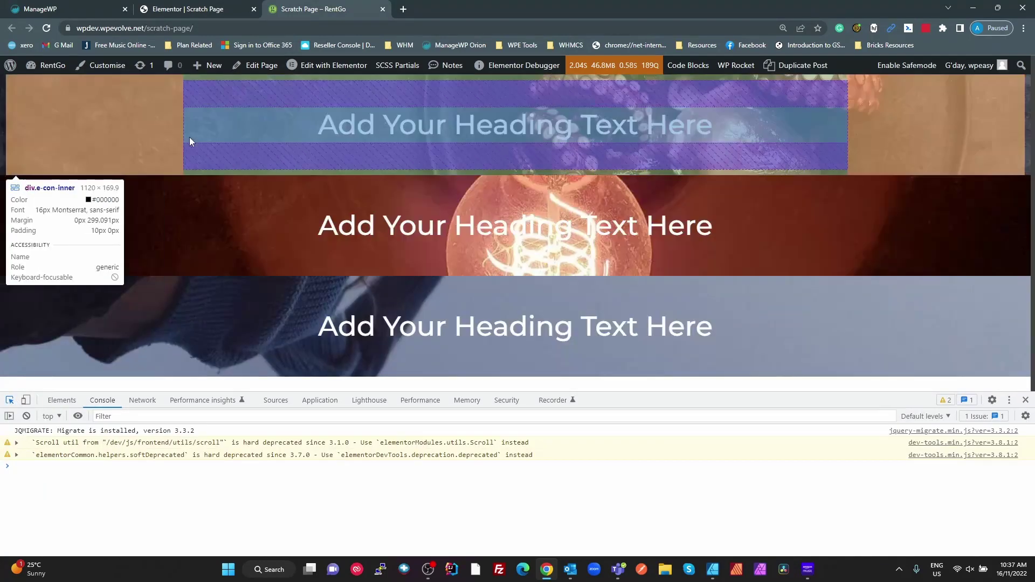
{"action": "left_click", "coordinate": [189, 138]}
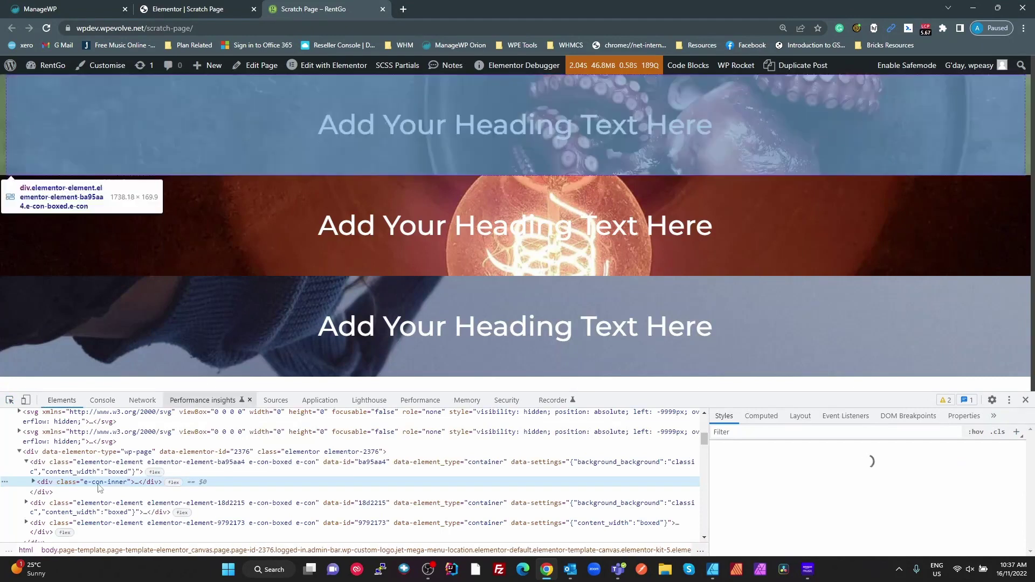
{"action": "left_click", "coordinate": [81, 462]}
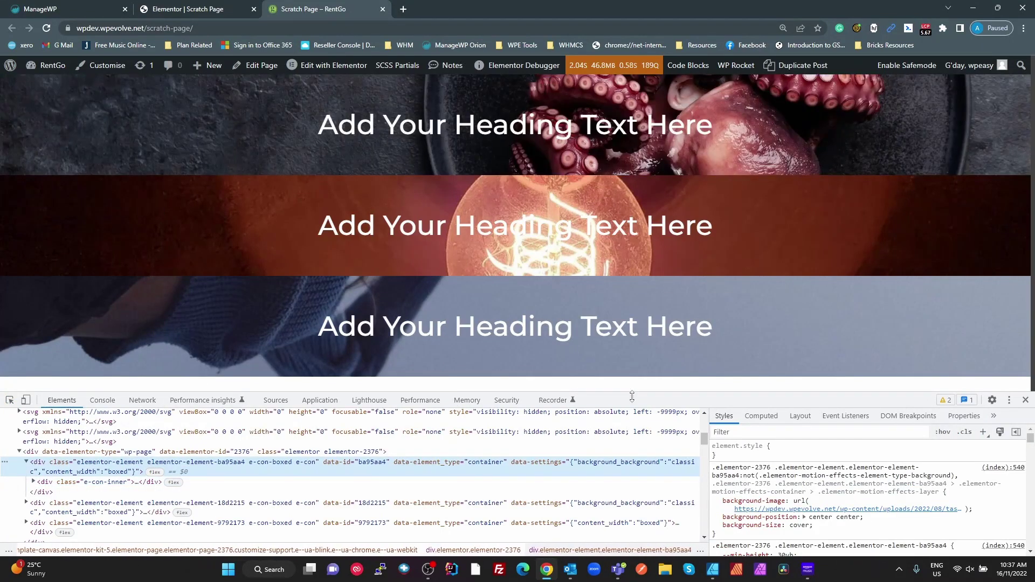
- Enlarge the developer tools area and its text to examine the octopus container's markup and background styles
{"action": "left_click_drag", "start_coordinate": [540, 392], "coordinate": [540, 336]}
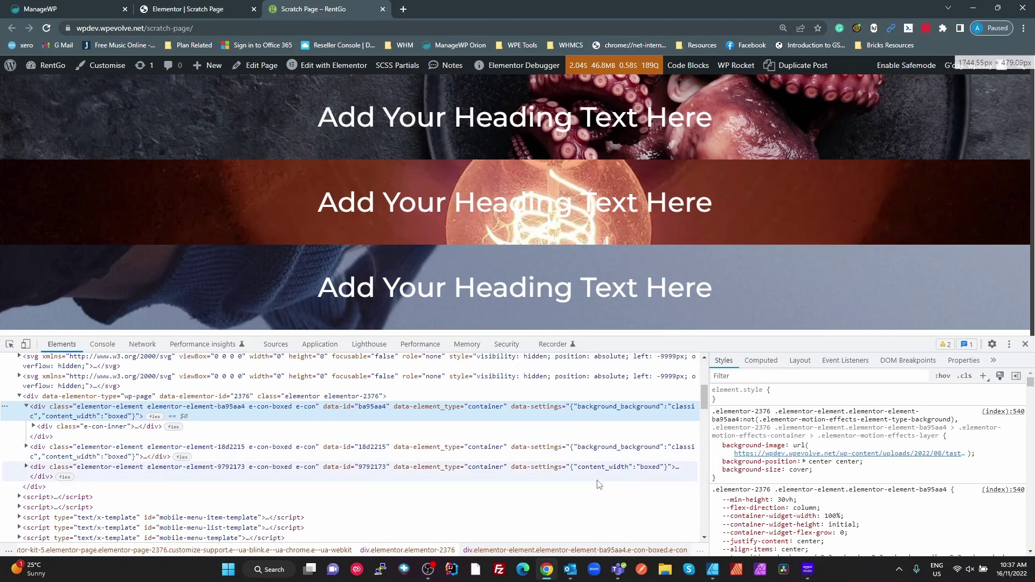
{"action": "key", "text": "ctrl+plus"}
{"action": "key", "text": "ctrl+plus"}
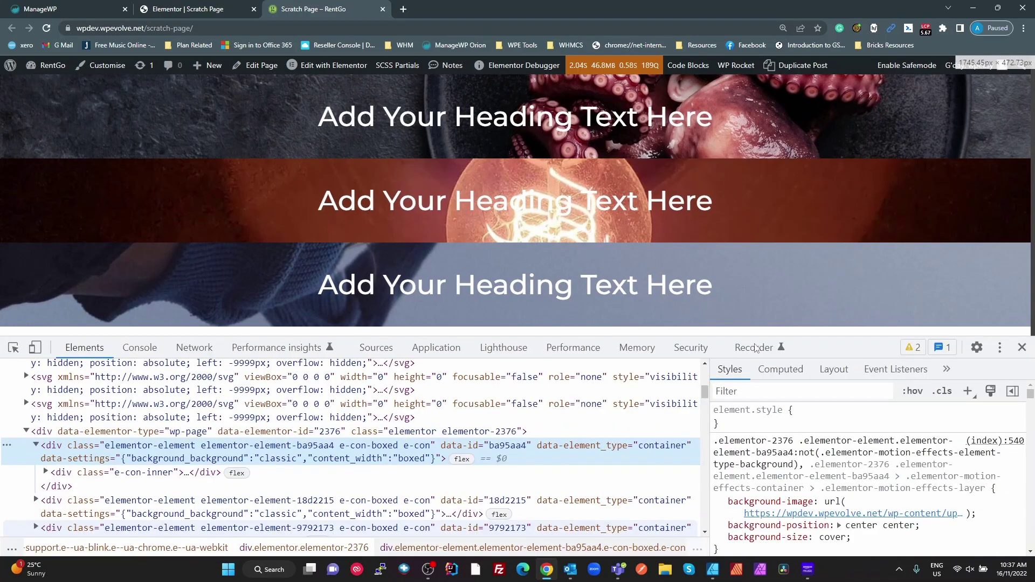
{"action": "left_click_drag", "start_coordinate": [807, 351], "coordinate": [807, 277]}
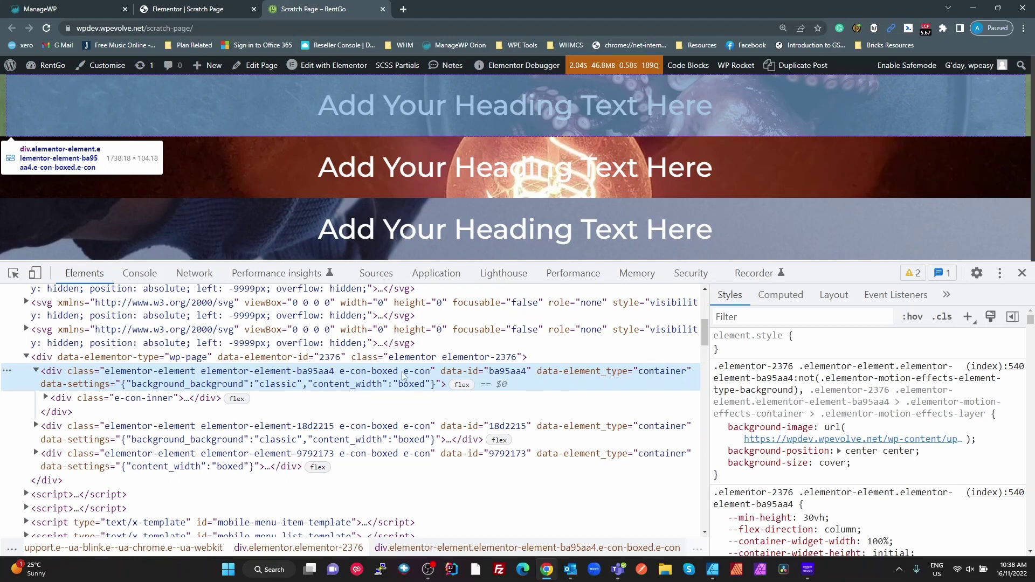
- Preview the octopus container's background image source, and inspect the light bulb container's ::before overlay element and its background styles
{"action": "mouse_move", "coordinate": [821, 441]}
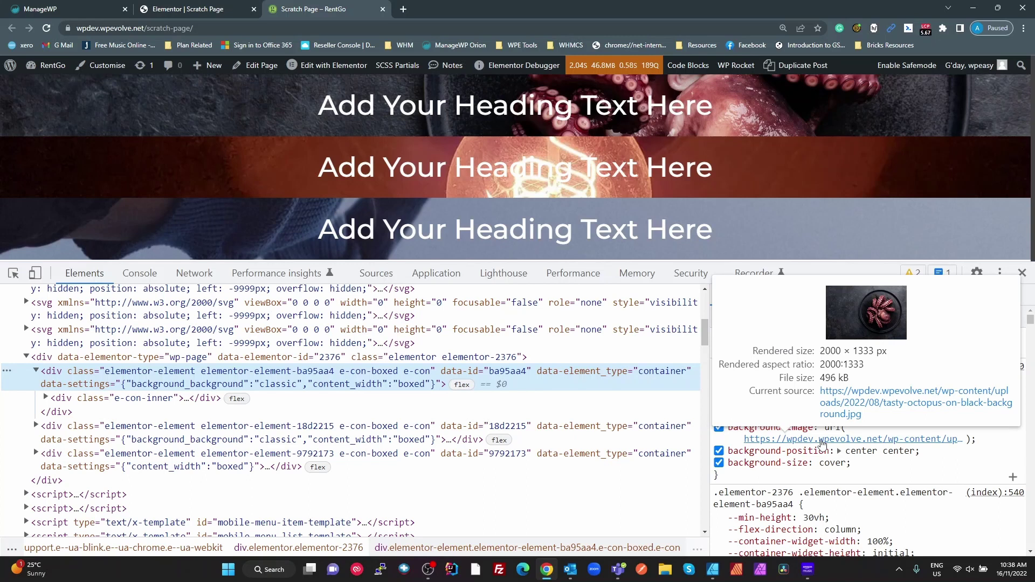
{"action": "left_click", "coordinate": [14, 273]}
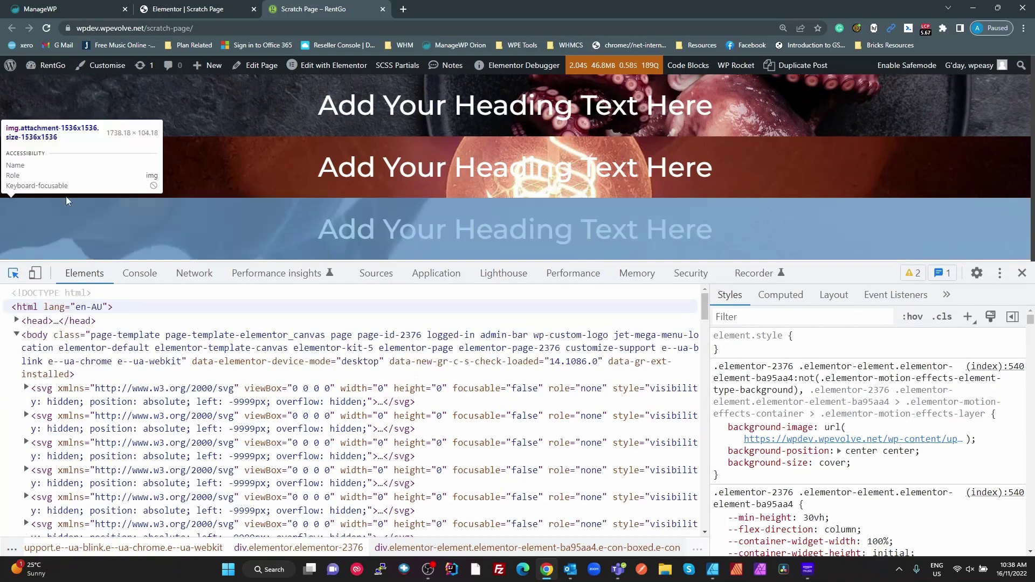
{"action": "left_click", "coordinate": [115, 193]}
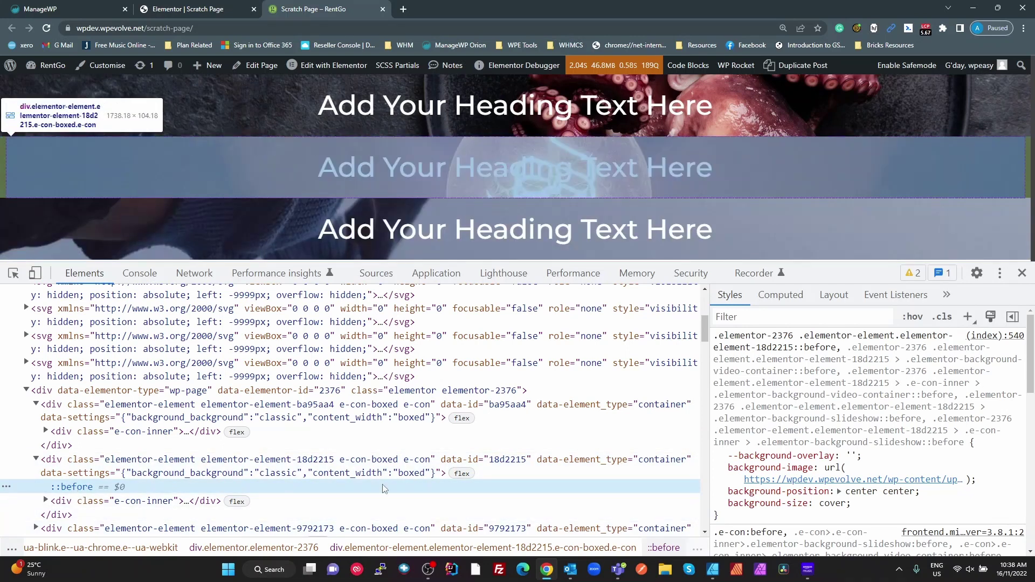
{"action": "mouse_move", "coordinate": [871, 482]}
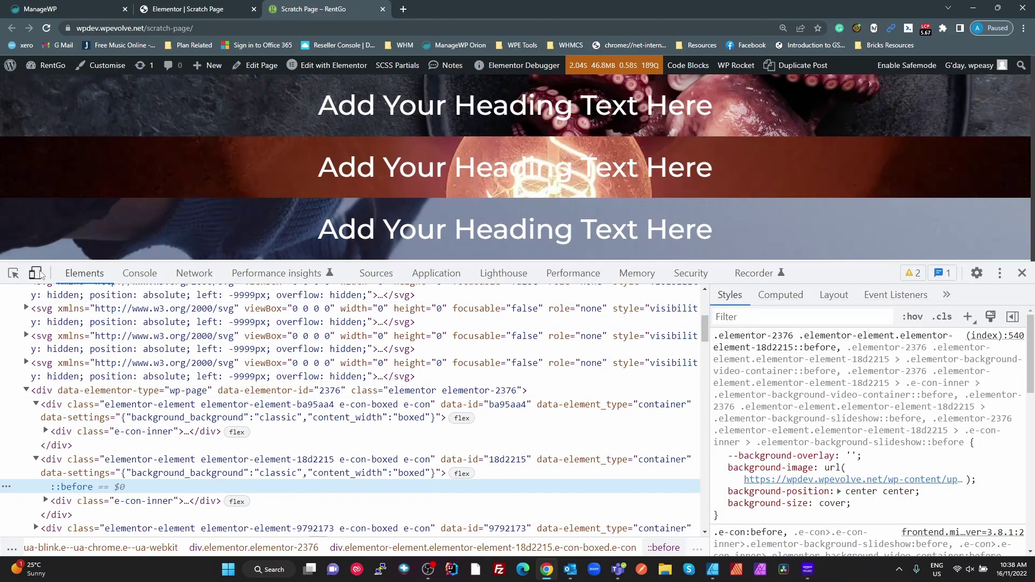
- Preview the page in responsive device mode at about 997 px wide, return to the normal view and shrink the developer tools area
{"action": "left_click", "coordinate": [35, 272]}
{"action": "left_click_drag", "start_coordinate": [679, 185], "coordinate": [787, 181]}
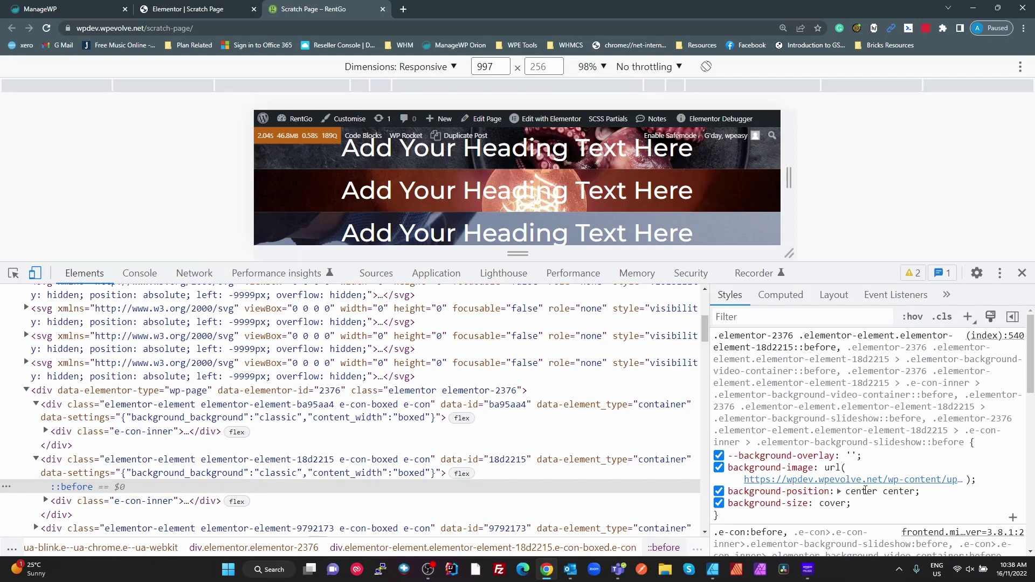
{"action": "left_click", "coordinate": [42, 277]}
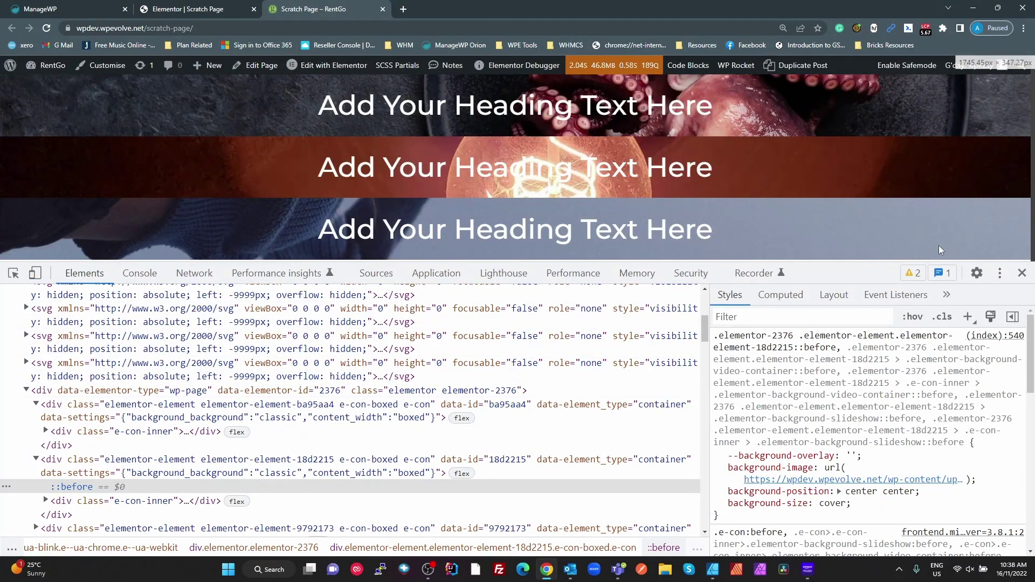
{"action": "left_click_drag", "start_coordinate": [939, 263], "coordinate": [939, 376]}
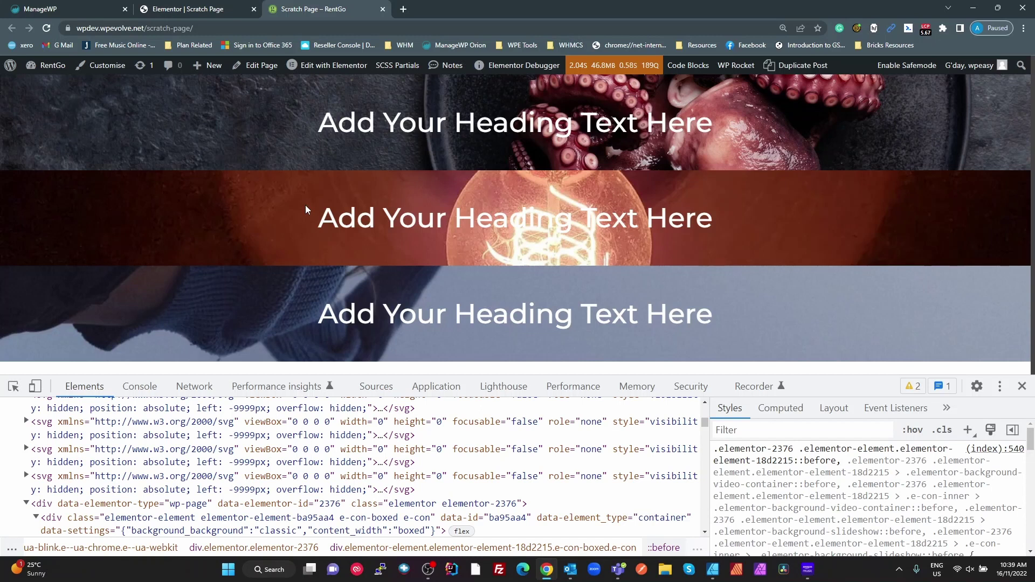
- Switch to the Elementor editor and check the third container's Background Overlay style settings
{"action": "left_click", "coordinate": [208, 13]}
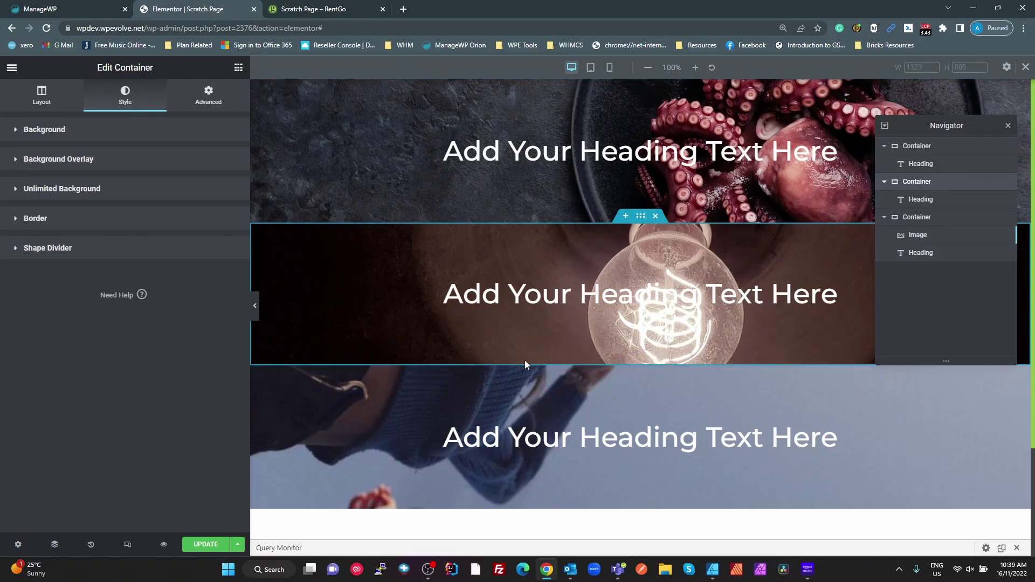
{"action": "left_click", "coordinate": [646, 361]}
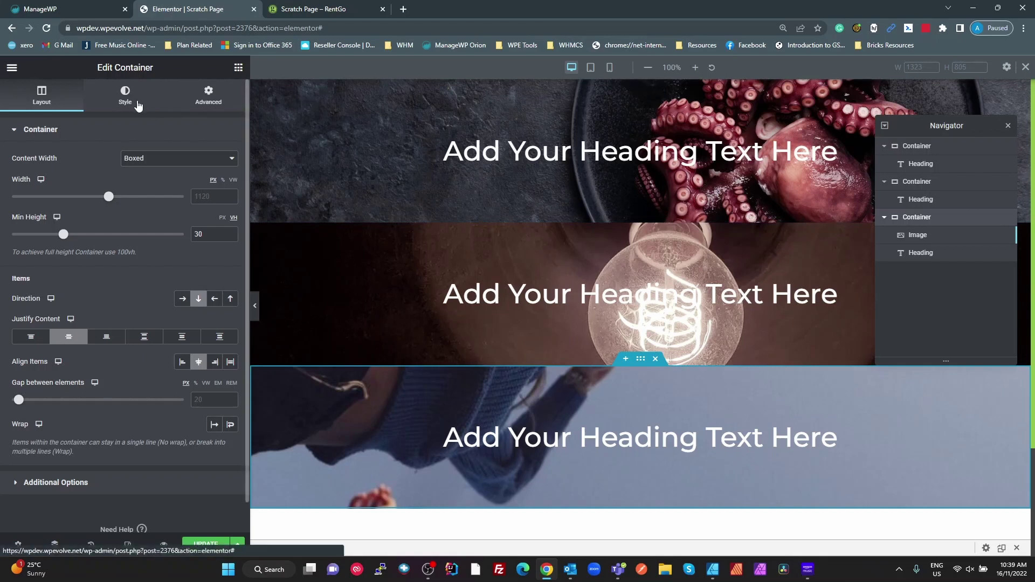
{"action": "left_click", "coordinate": [137, 102]}
{"action": "left_click", "coordinate": [123, 221]}
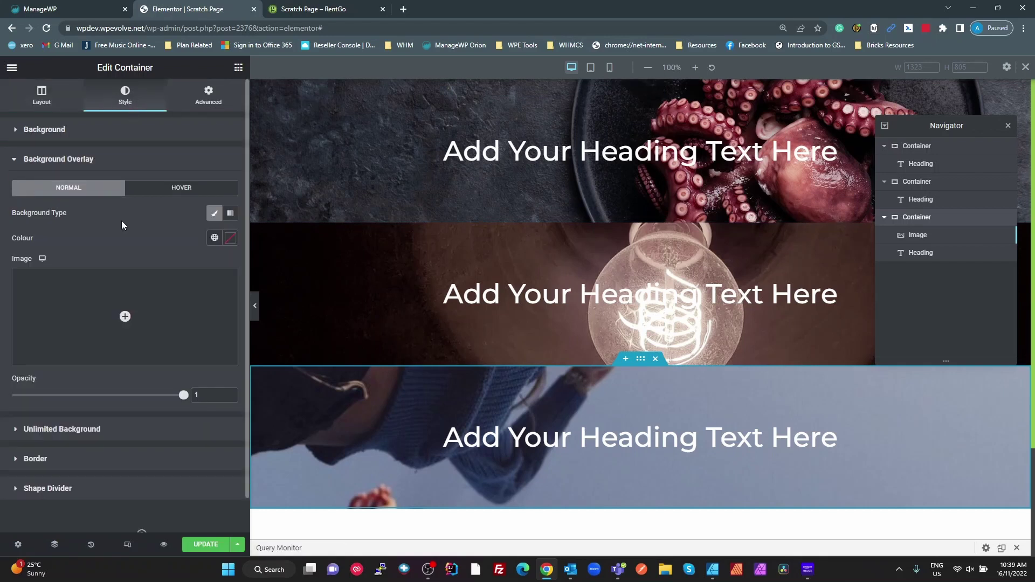
{"action": "left_click", "coordinate": [95, 159]}
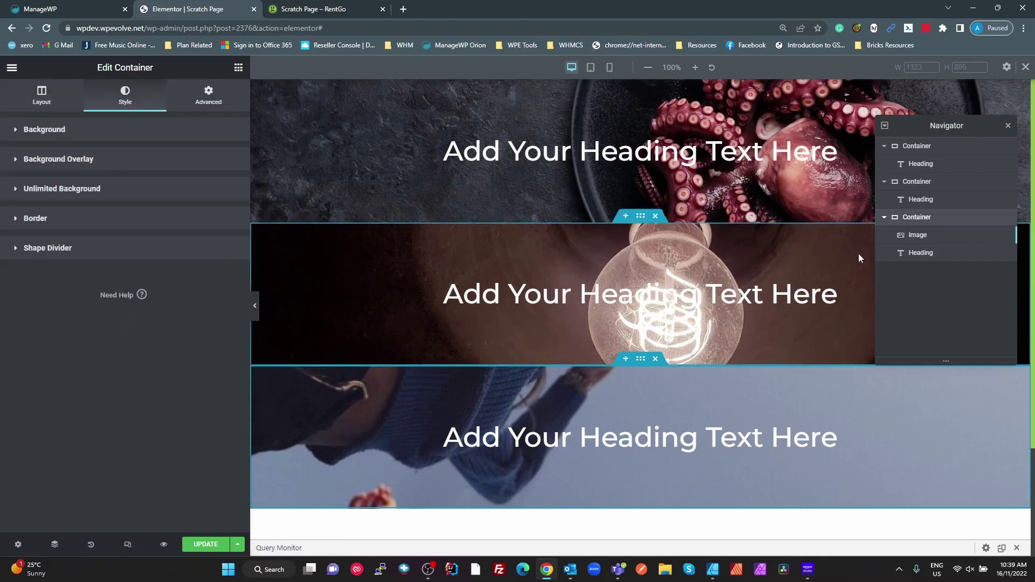
- Select the Image widget inside the third container and review its style and content settings
{"action": "left_click", "coordinate": [920, 236]}
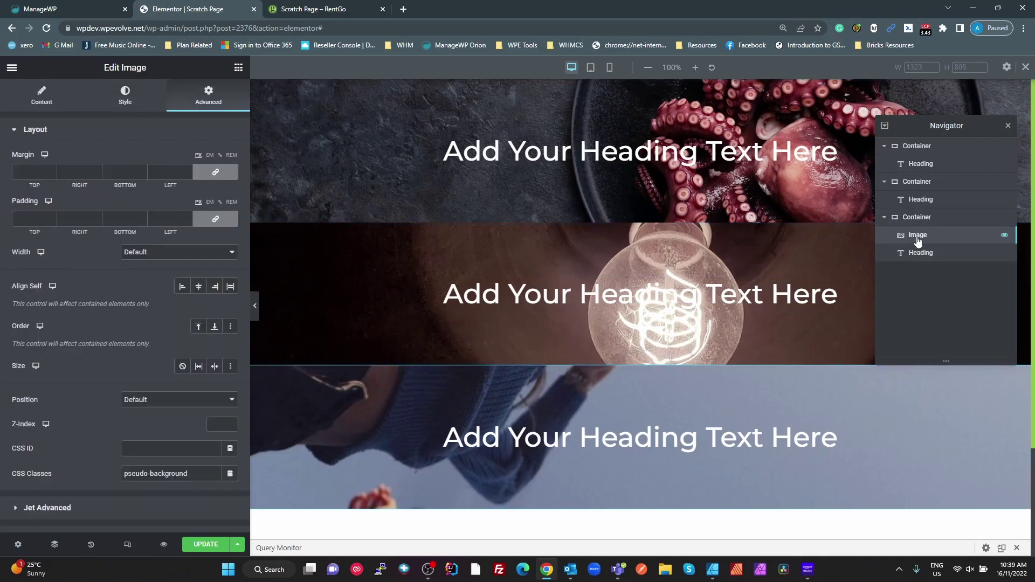
{"action": "left_click", "coordinate": [238, 68]}
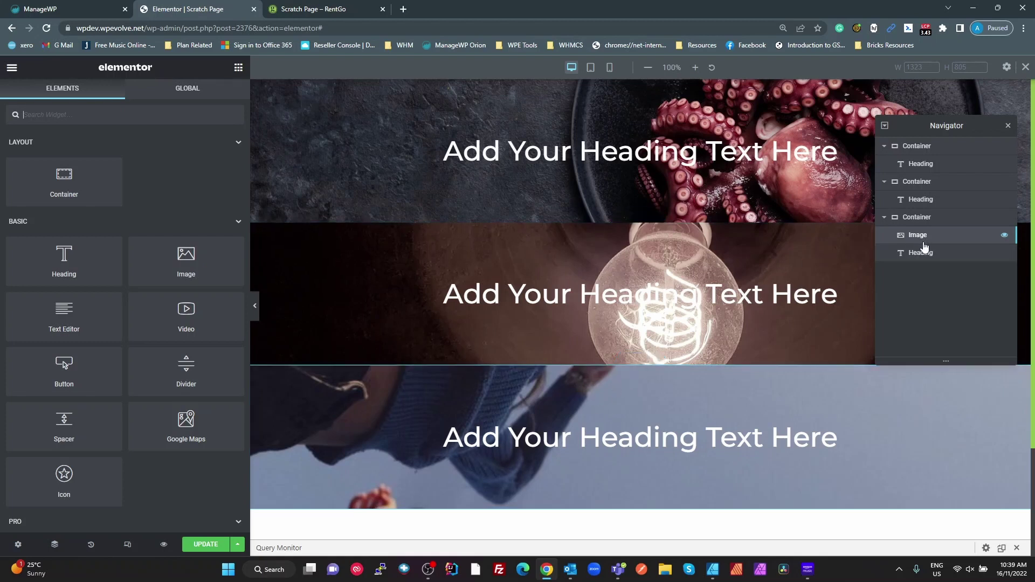
{"action": "left_click", "coordinate": [917, 237]}
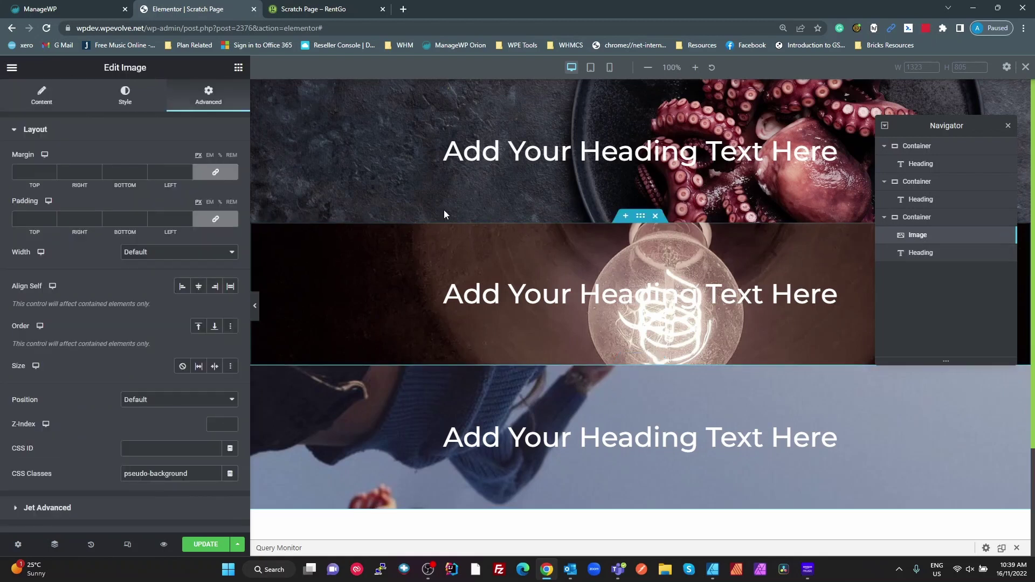
{"action": "left_click", "coordinate": [125, 96]}
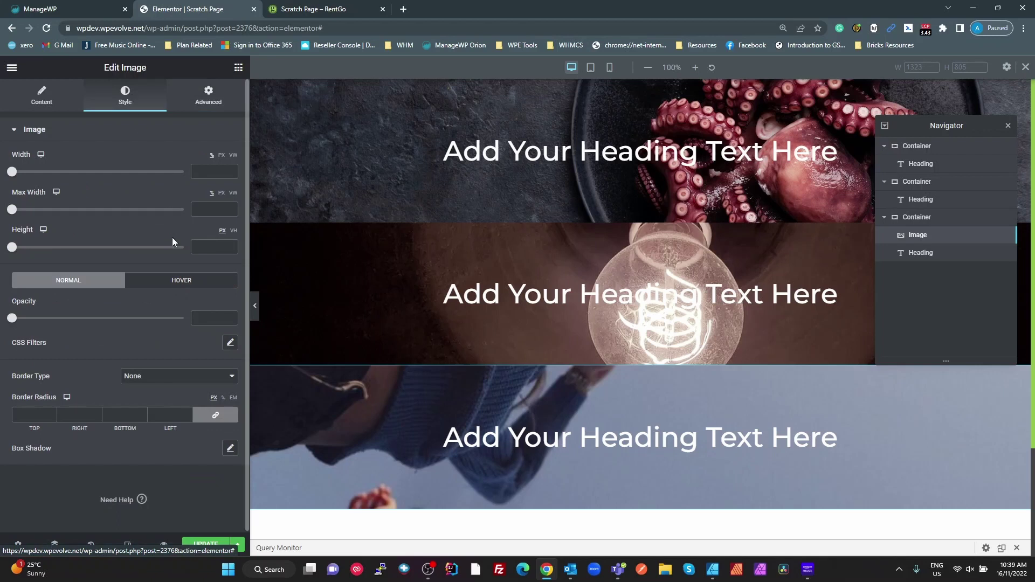
{"action": "left_click", "coordinate": [36, 104]}
{"action": "mouse_move", "coordinate": [125, 216]}
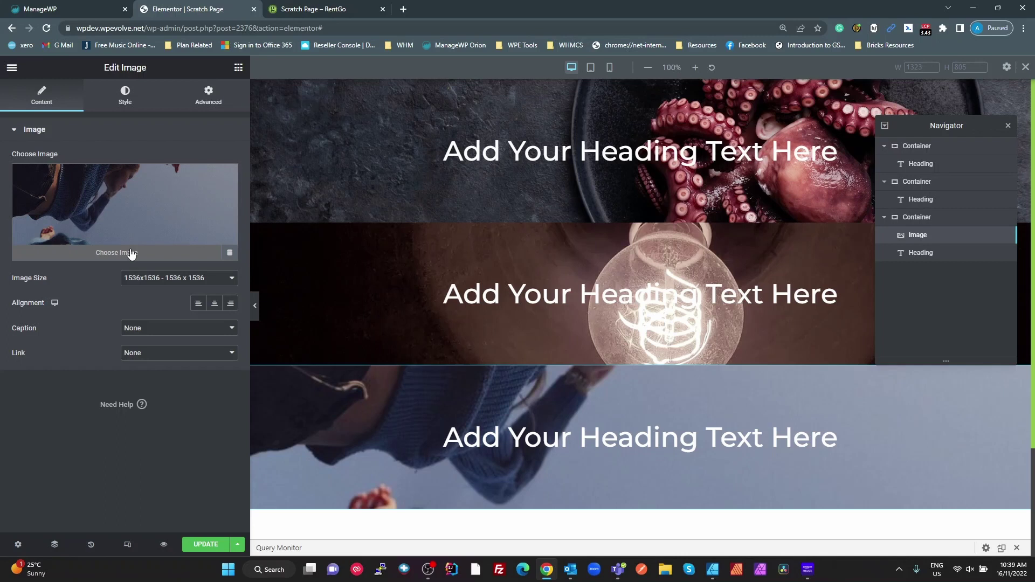
- Try the Medium Large - 768 x 0 and Medium - 300 x 300 image sizes, and restore the 1536x1536 size
{"action": "left_click", "coordinate": [152, 279]}
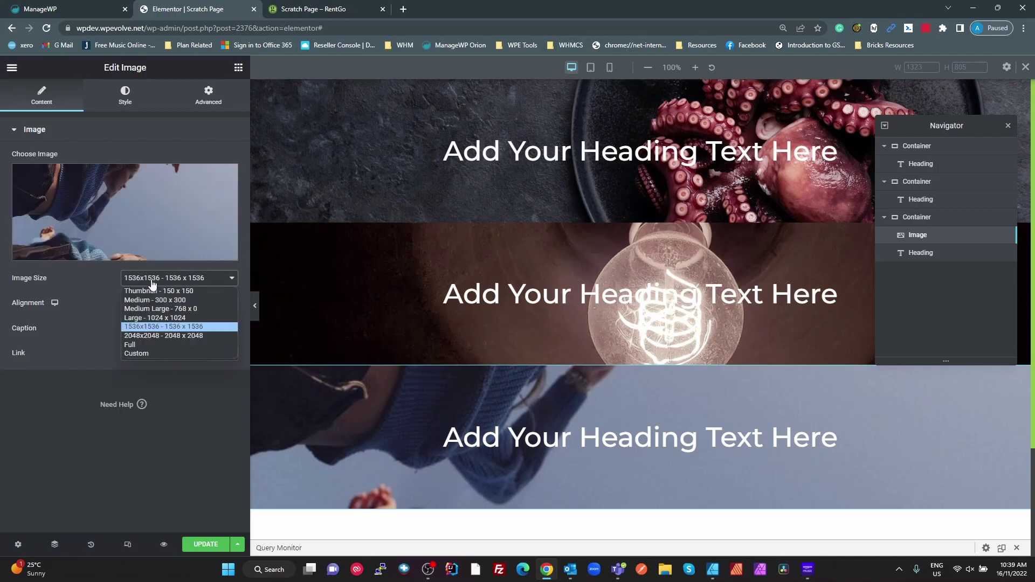
{"action": "left_click", "coordinate": [172, 309]}
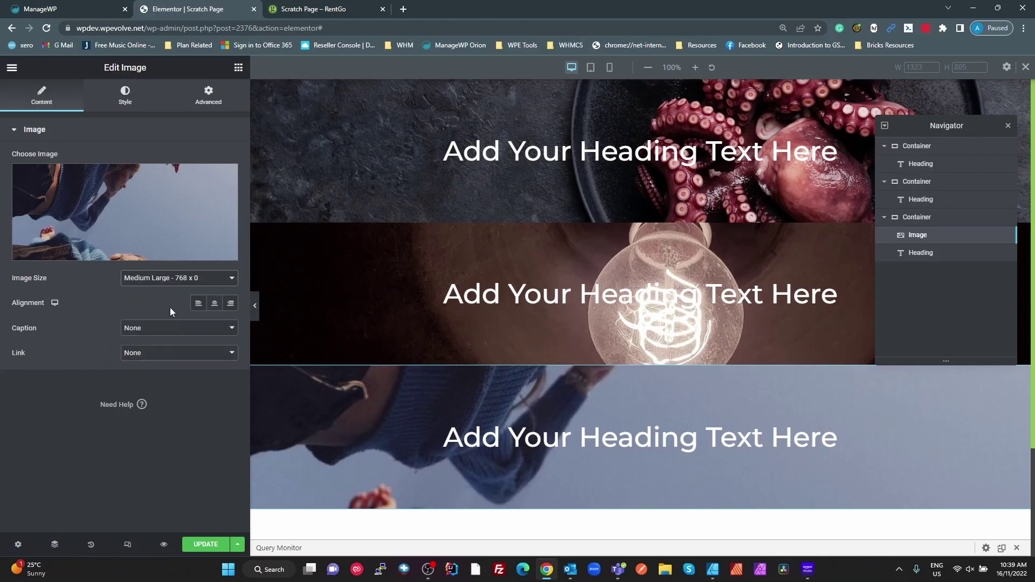
{"action": "left_click", "coordinate": [194, 279]}
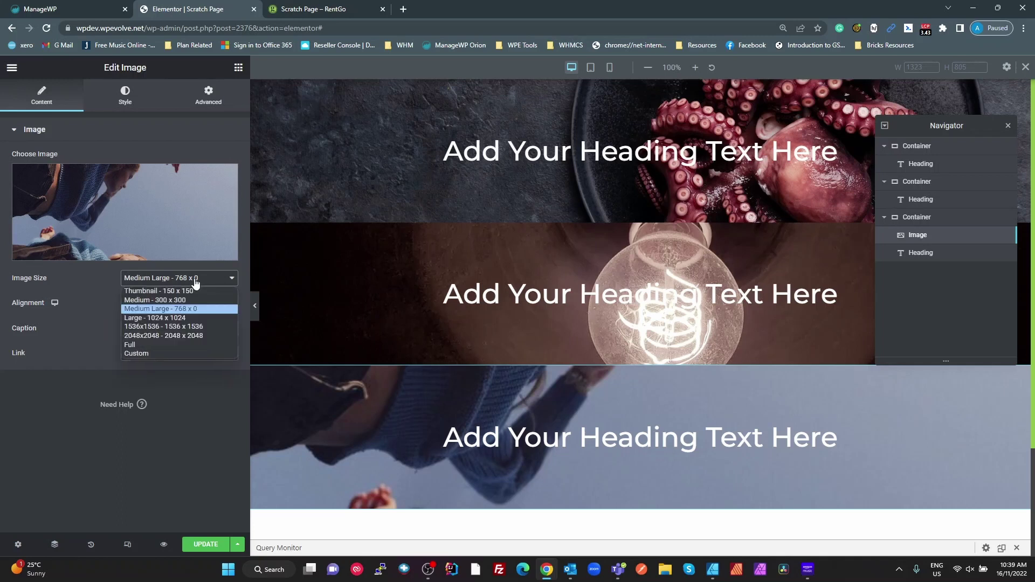
{"action": "left_click", "coordinate": [177, 300]}
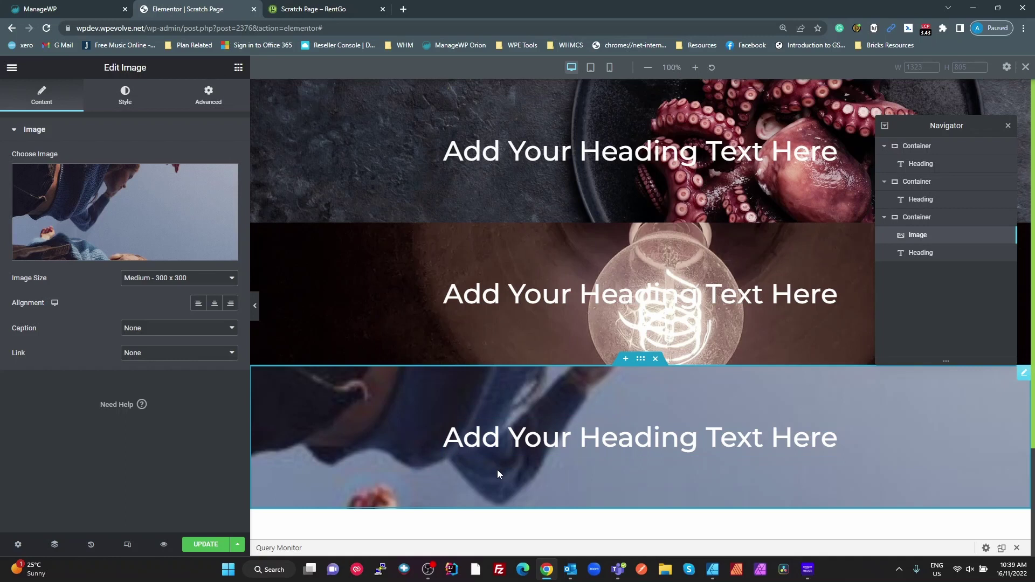
{"action": "left_click", "coordinate": [201, 279]}
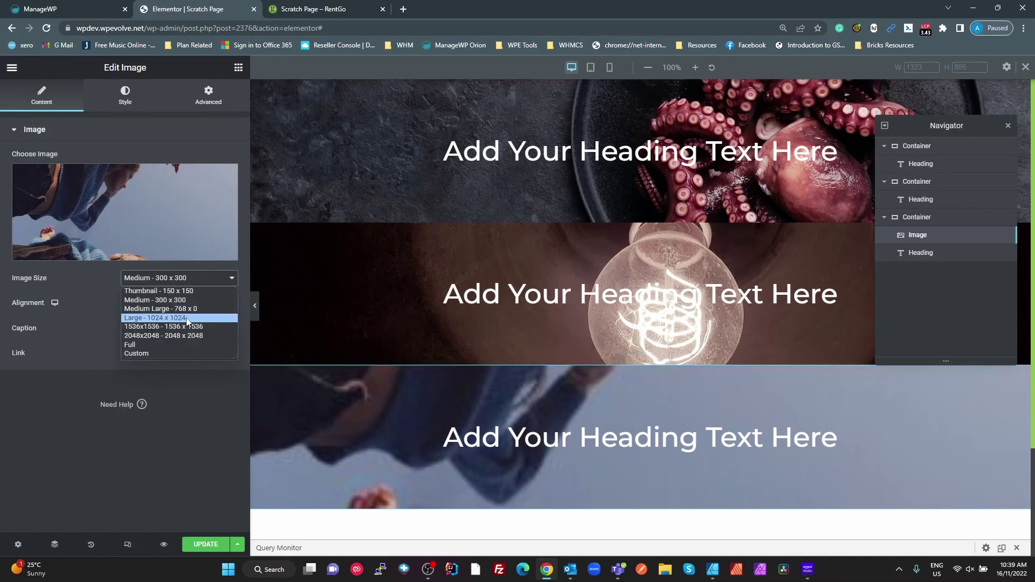
{"action": "left_click", "coordinate": [189, 332]}
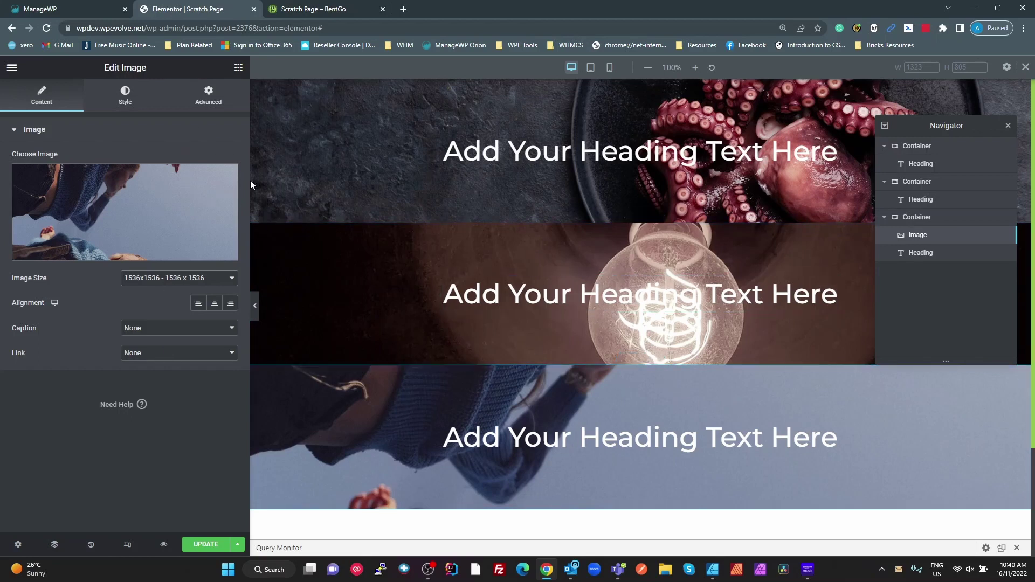
- Remove the image's pseudo-background CSS class to view the image unstyled, and reapply the pseudo-background class
{"action": "left_click", "coordinate": [209, 95]}
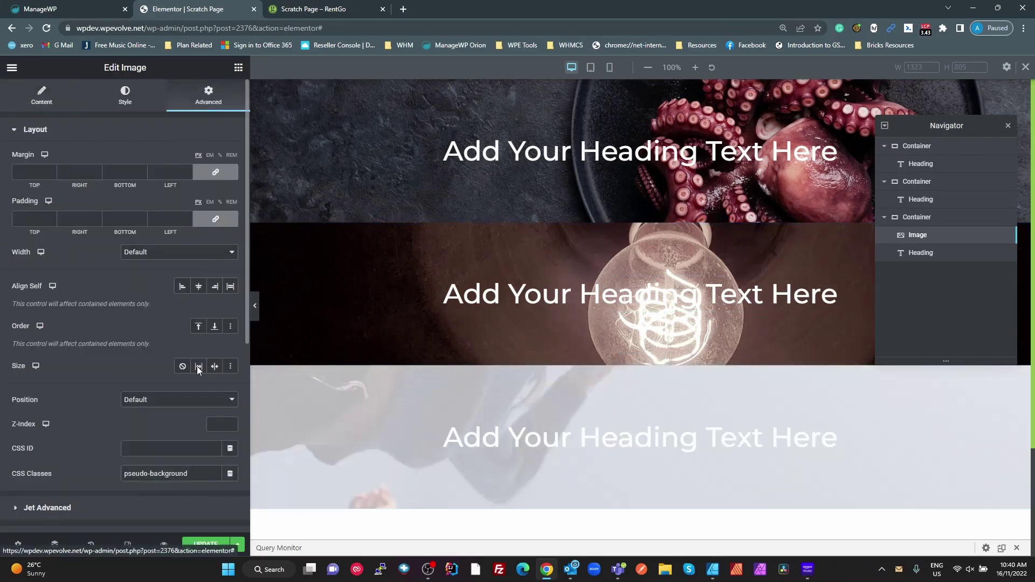
{"action": "left_click_drag", "start_coordinate": [214, 473], "coordinate": [1, 457]}
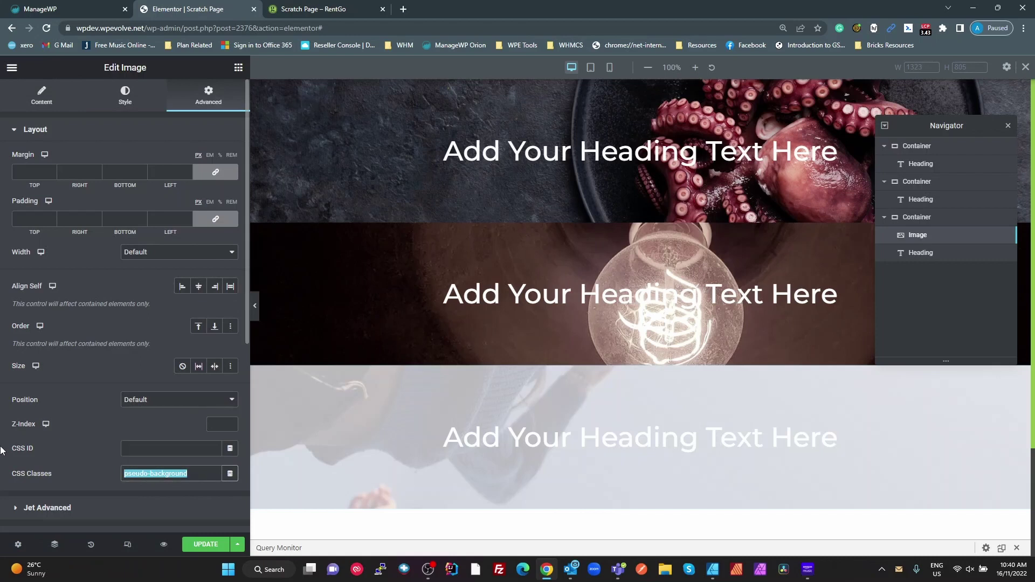
{"action": "key", "text": "BackSpace"}
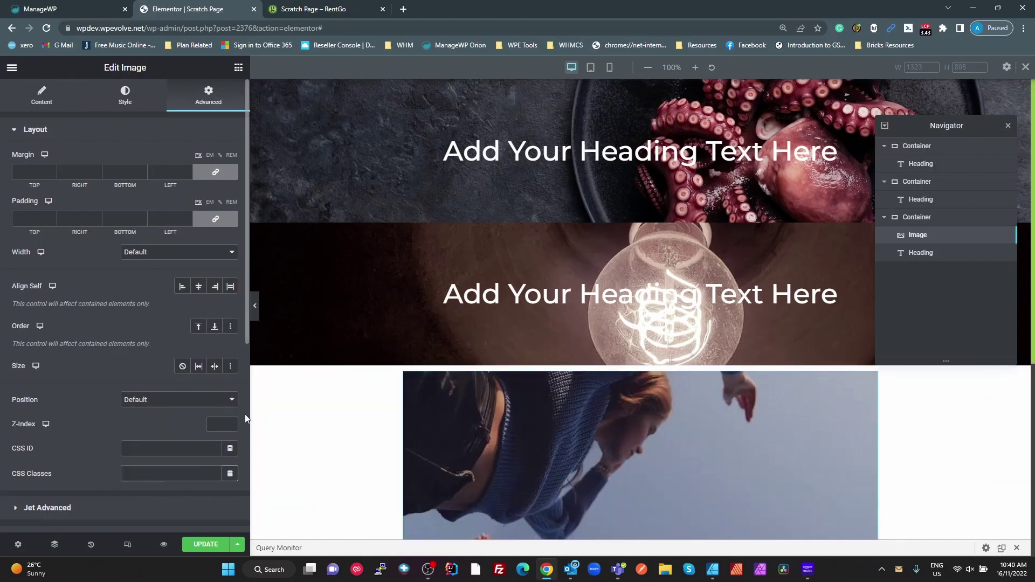
{"action": "scroll", "coordinate": [105, 445], "scroll_direction": "down", "scroll_amount": 1}
{"action": "scroll", "coordinate": [665, 438], "scroll_direction": "down", "scroll_amount": 2}
{"action": "scroll", "coordinate": [665, 438], "scroll_direction": "down", "scroll_amount": 3}
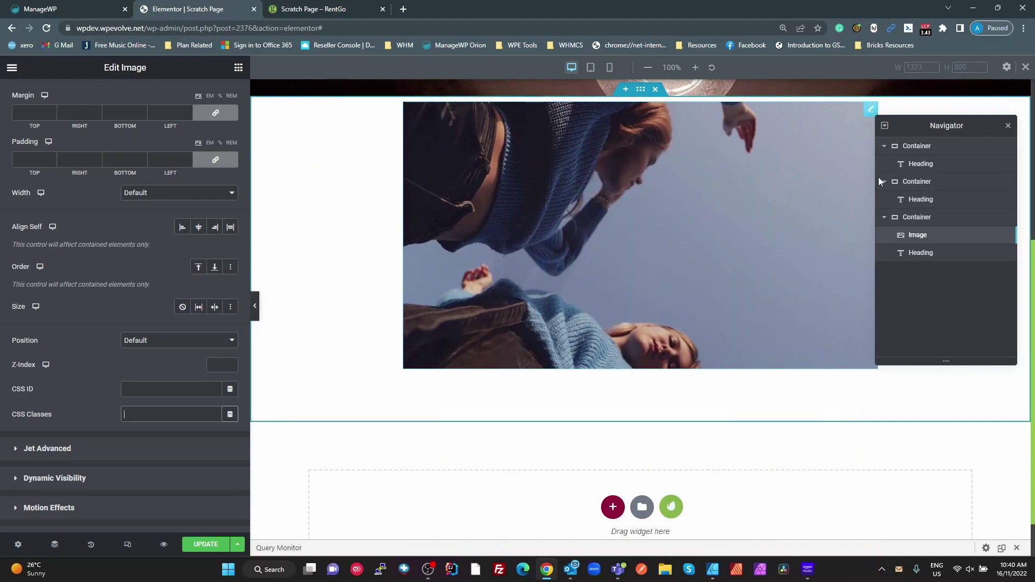
{"action": "left_click", "coordinate": [150, 415]}
{"action": "left_click", "coordinate": [172, 434]}
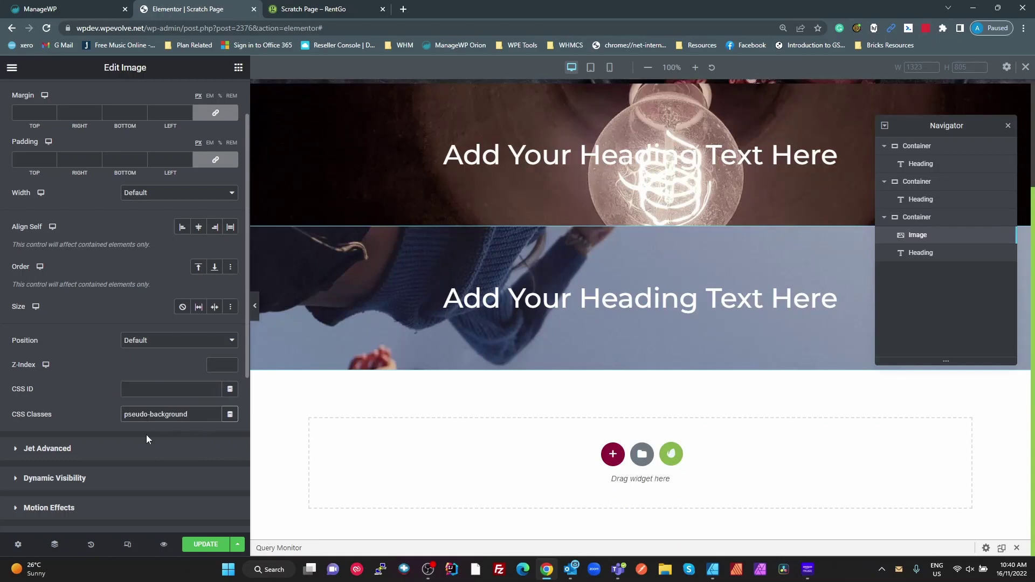
- Open the image's Custom CSS and enlarge the code editor and the settings area
{"action": "left_click_drag", "start_coordinate": [190, 414], "coordinate": [72, 402]}
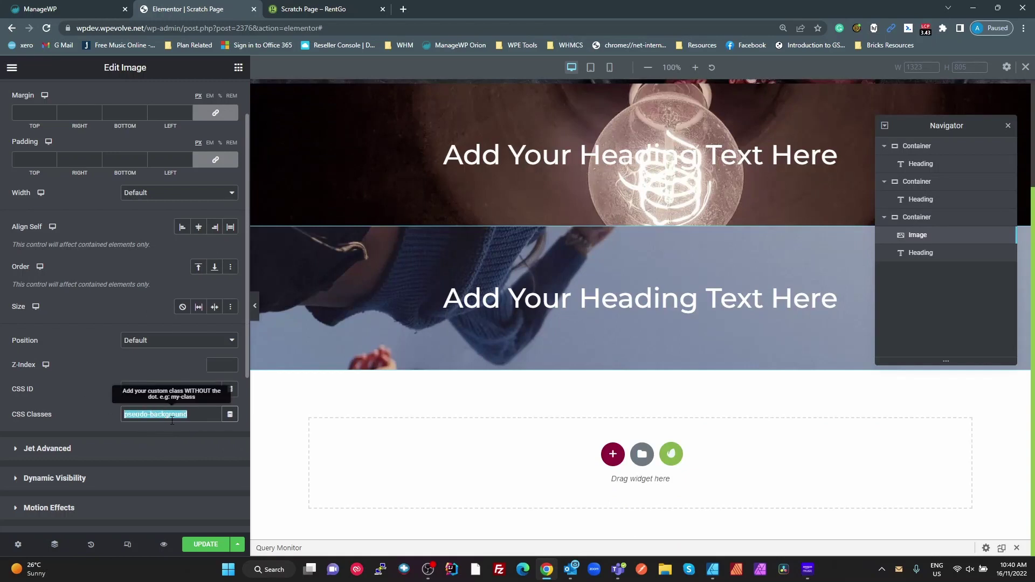
{"action": "scroll", "coordinate": [173, 426], "scroll_direction": "down", "scroll_amount": 5}
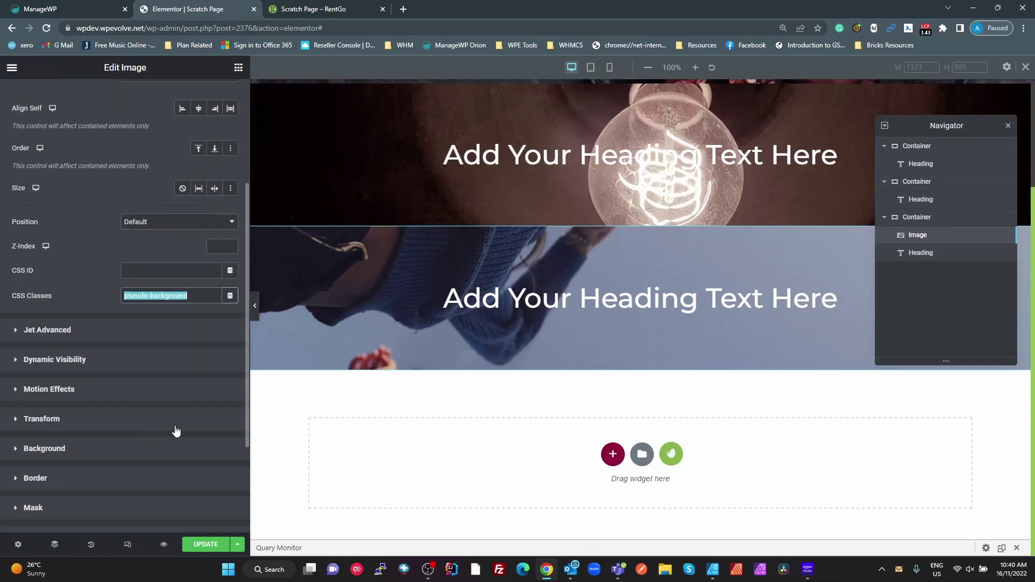
{"action": "left_click", "coordinate": [145, 452]}
{"action": "scroll", "coordinate": [178, 431], "scroll_direction": "down", "scroll_amount": 2}
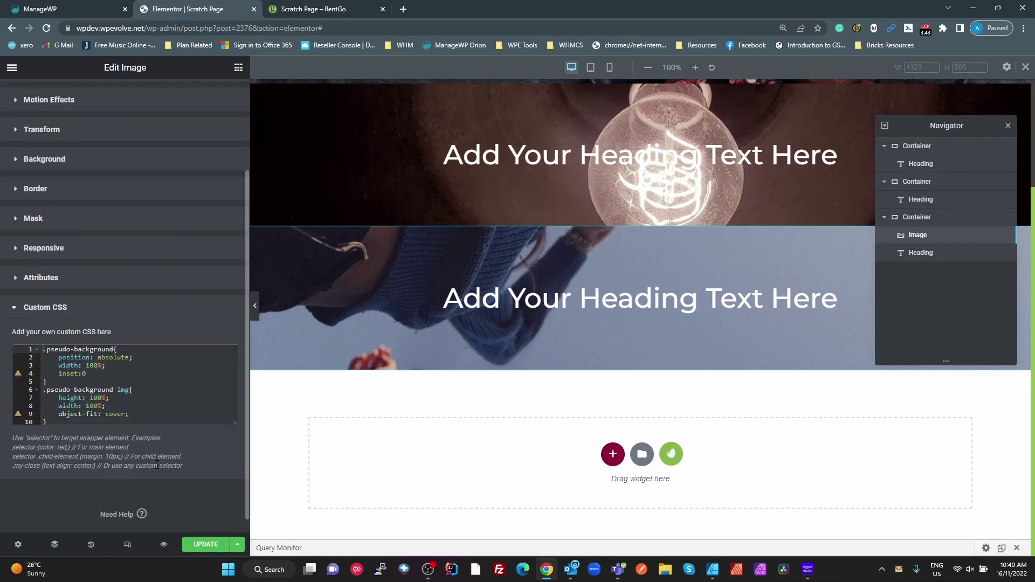
{"action": "left_click", "coordinate": [235, 425]}
{"action": "left_click_drag", "start_coordinate": [249, 409], "coordinate": [310, 481]}
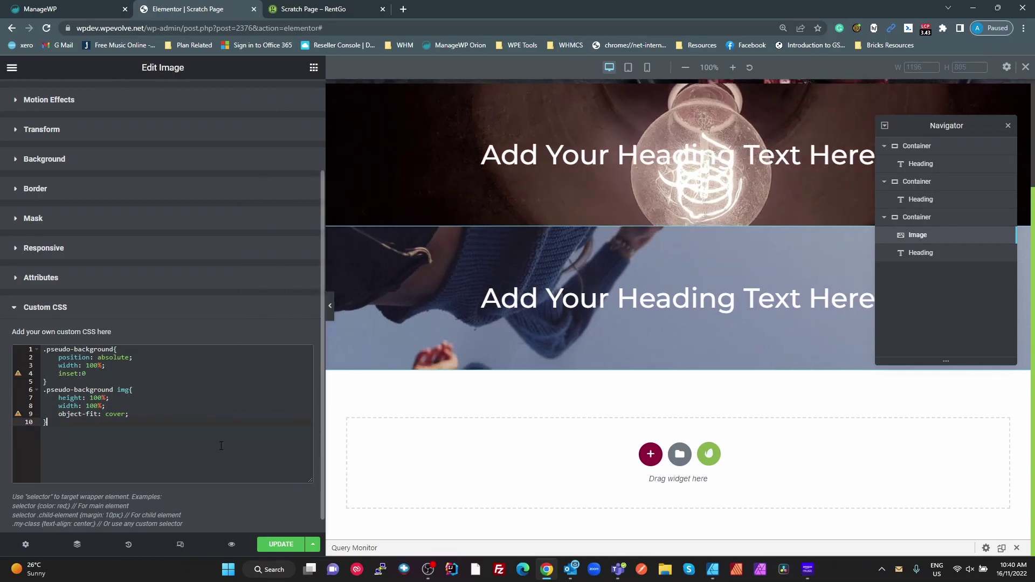
- Zoom in the editor page and examine the pseudo-background rules in the Custom CSS, including its absolute position
{"action": "scroll", "coordinate": [221, 445], "scroll_direction": "up", "scroll_amount": 3}
{"action": "key", "text": "ctrl+plus"}
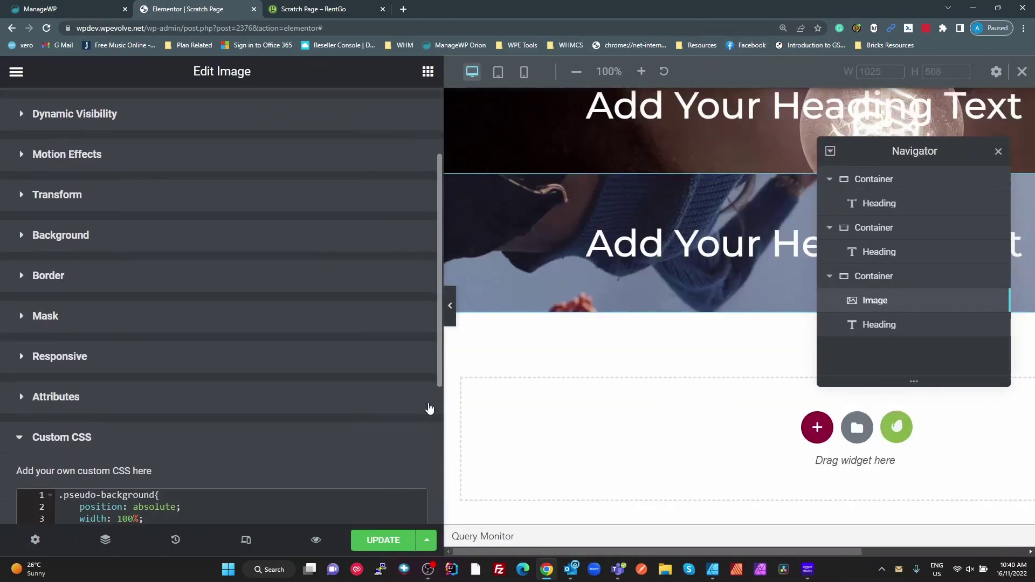
{"action": "left_click_drag", "start_coordinate": [435, 377], "coordinate": [437, 430]}
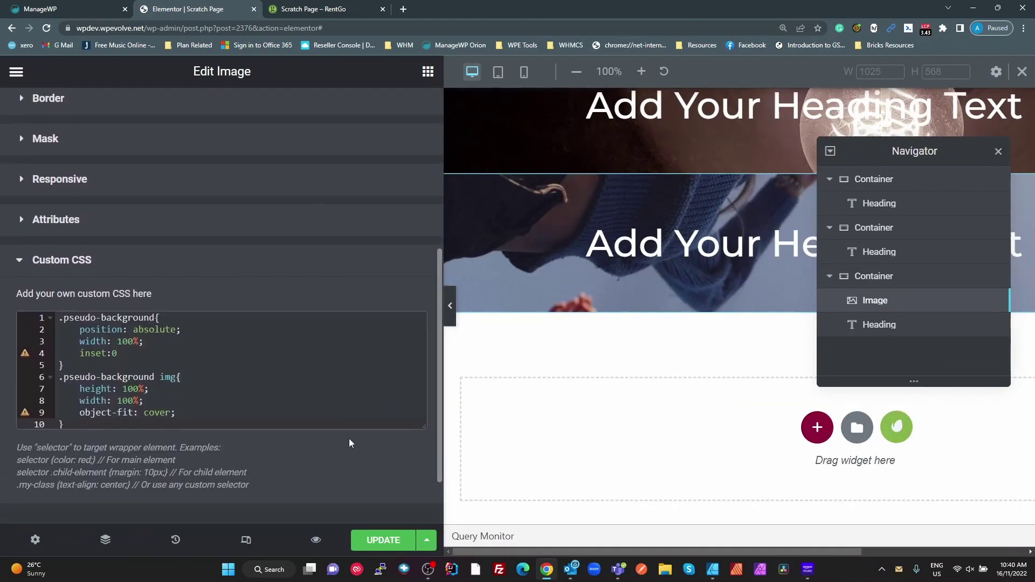
{"action": "left_click", "coordinate": [236, 400]}
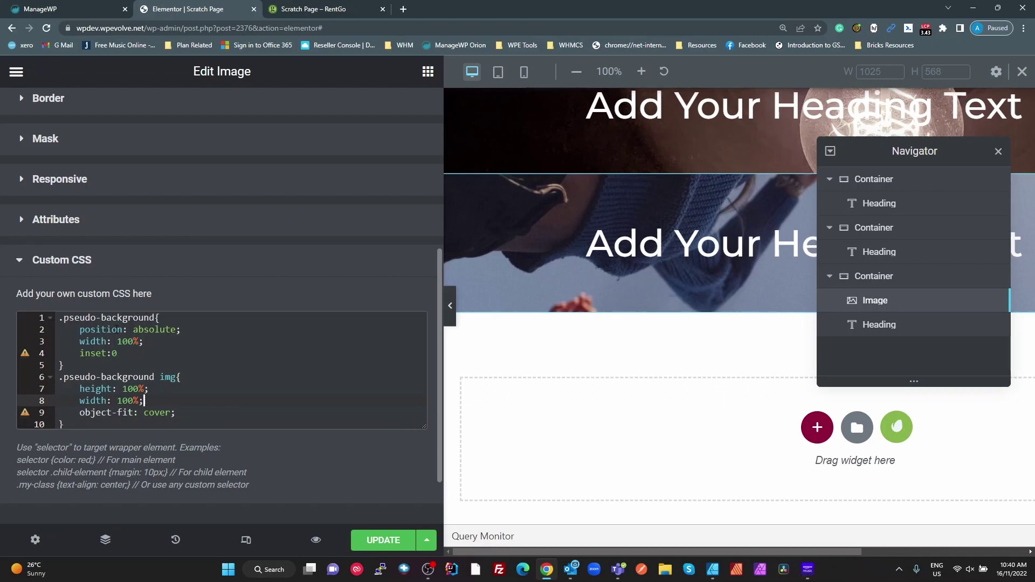
{"action": "left_click", "coordinate": [177, 329]}
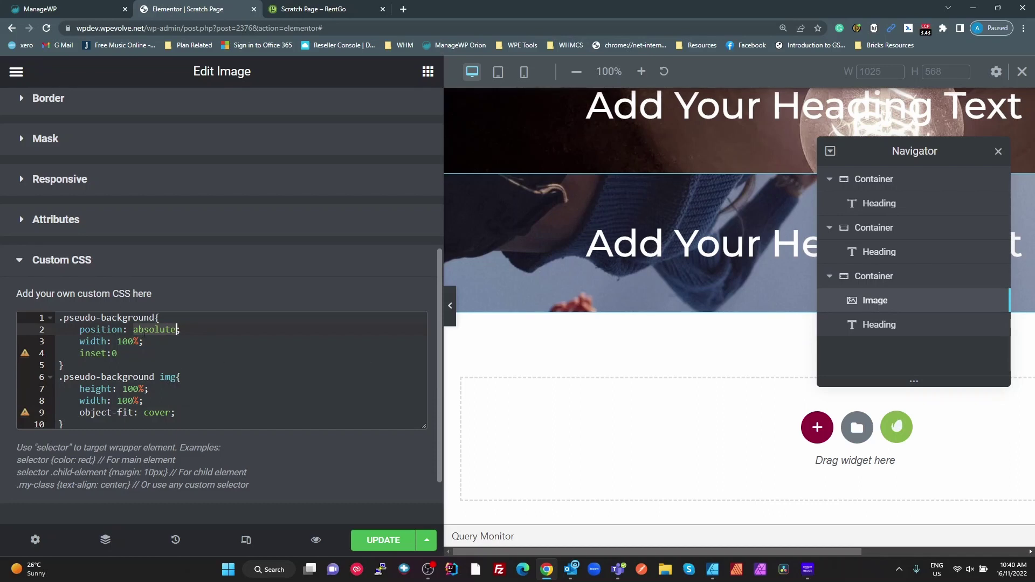
- Examine the width and inset declarations of the .pseudo-background rule and the img selector of the second rule
{"action": "left_click", "coordinate": [91, 341]}
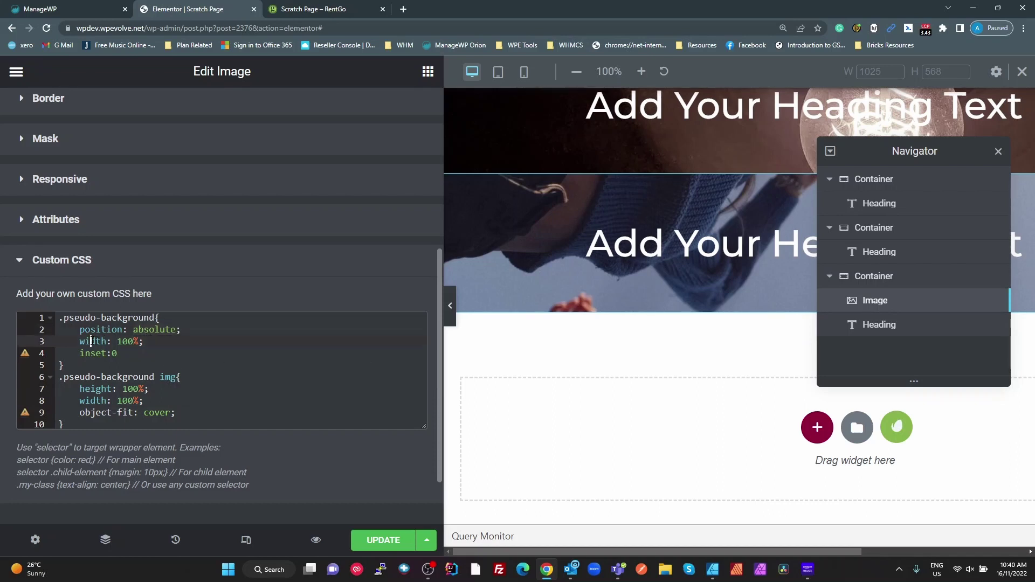
{"action": "double_click", "coordinate": [130, 343]}
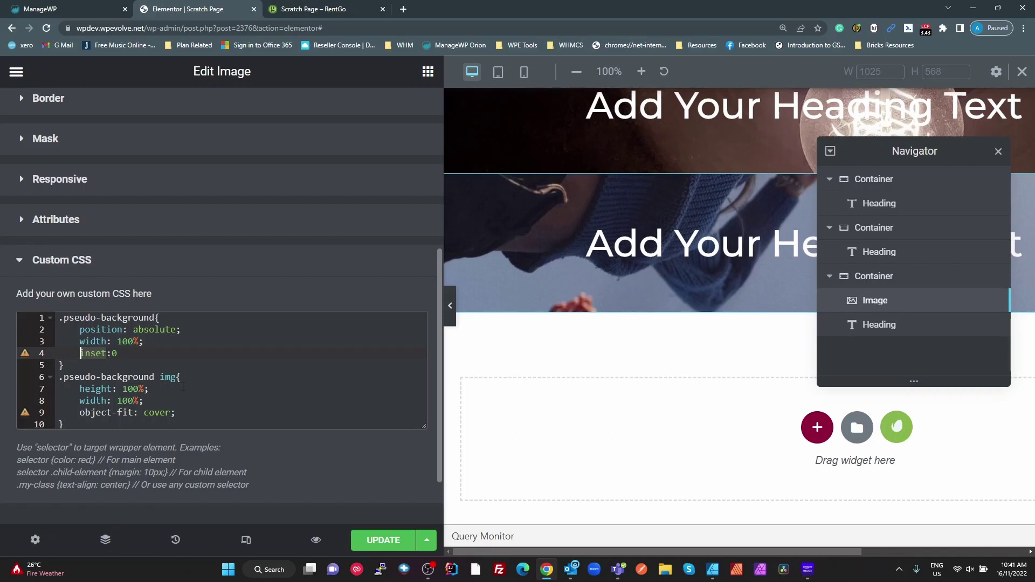
{"action": "left_click", "coordinate": [166, 365]}
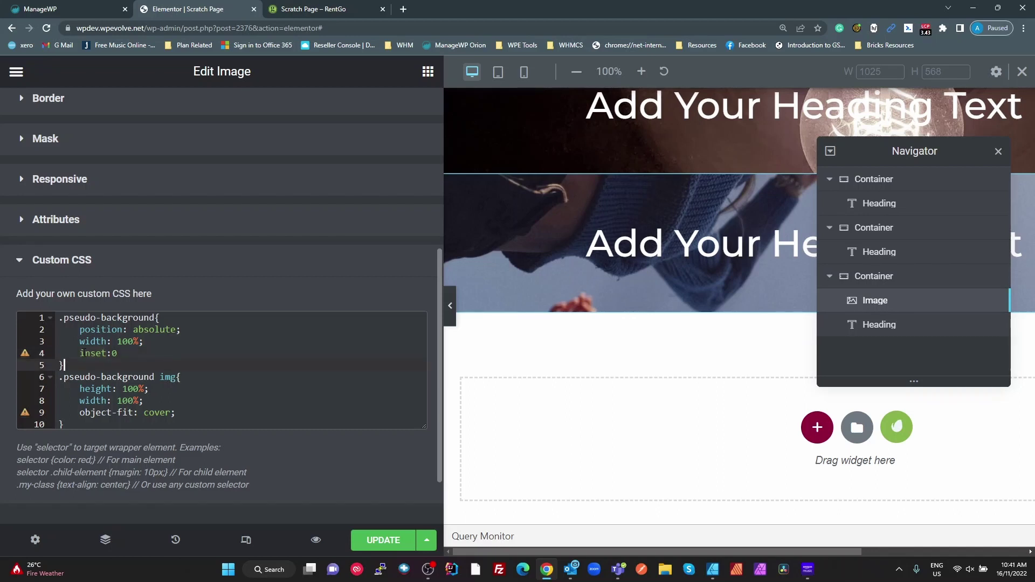
{"action": "mouse_move", "coordinate": [59, 317]}
{"action": "left_mouse_down"}
{"action": "mouse_move", "coordinate": [81, 329]}
{"action": "mouse_move", "coordinate": [93, 366]}
{"action": "mouse_move", "coordinate": [61, 321]}
{"action": "left_mouse_up"}
{"action": "left_click", "coordinate": [170, 357]}
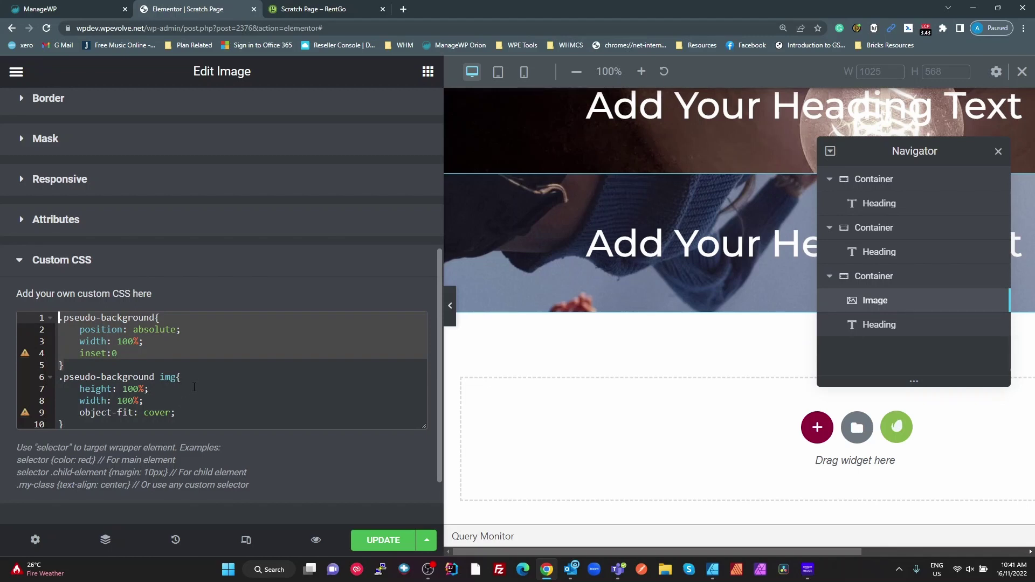
{"action": "left_click_drag", "start_coordinate": [59, 377], "coordinate": [154, 377]}
{"action": "double_click", "coordinate": [168, 377]}
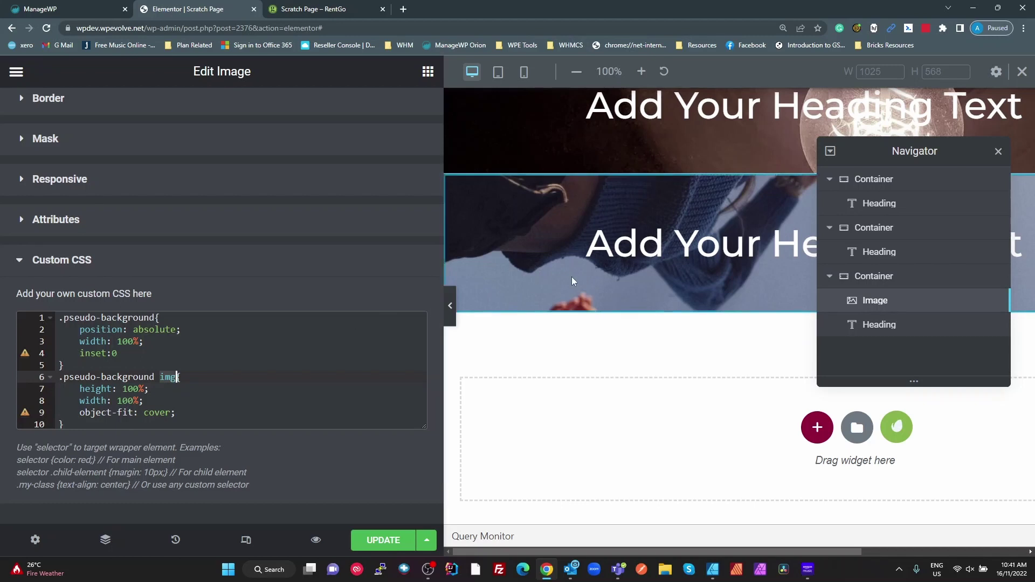
- Move the Navigator clear of the third banner's heading and comment out object-fit: cover in the .pseudo-background img rule
{"action": "scroll", "coordinate": [572, 276], "scroll_direction": "up", "scroll_amount": 2}
{"action": "left_click_drag", "start_coordinate": [949, 150], "coordinate": [901, 61]}
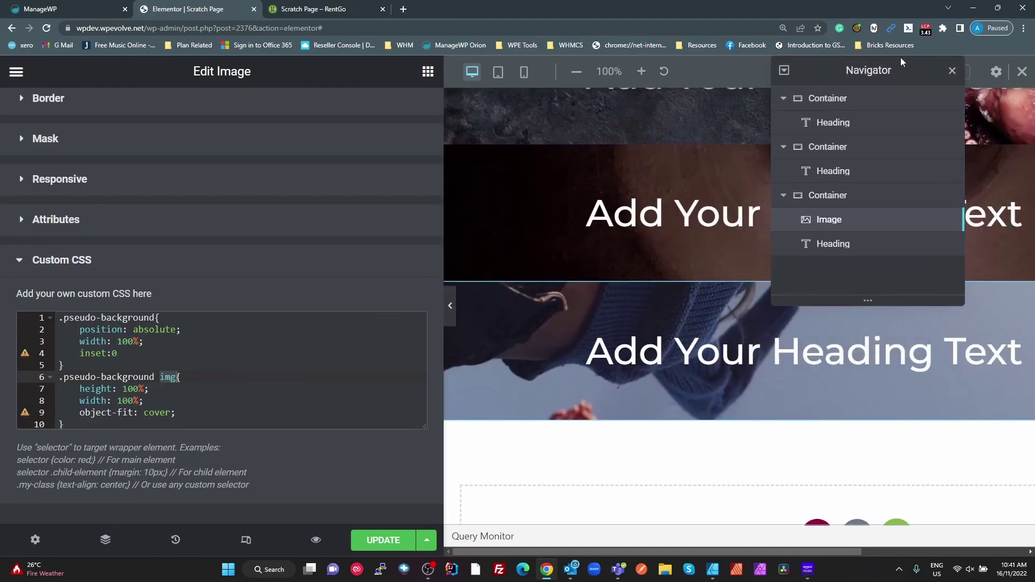
{"action": "left_click", "coordinate": [80, 401]}
{"action": "key", "text": "Down"}
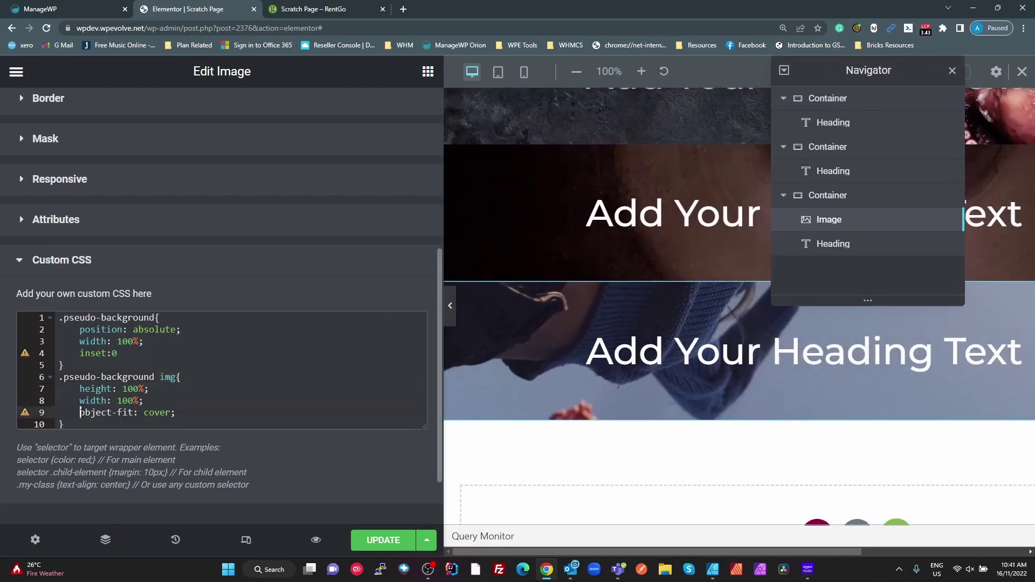
{"action": "type", "text": "/*"}
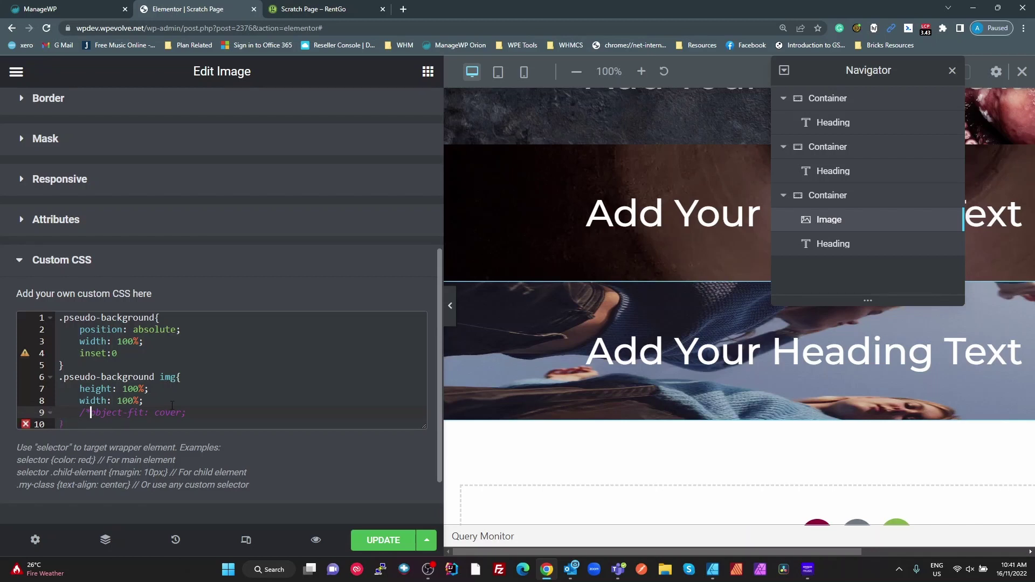
{"action": "left_click", "coordinate": [199, 405]}
{"action": "left_click", "coordinate": [187, 413]}
{"action": "type", "text": "*/"}
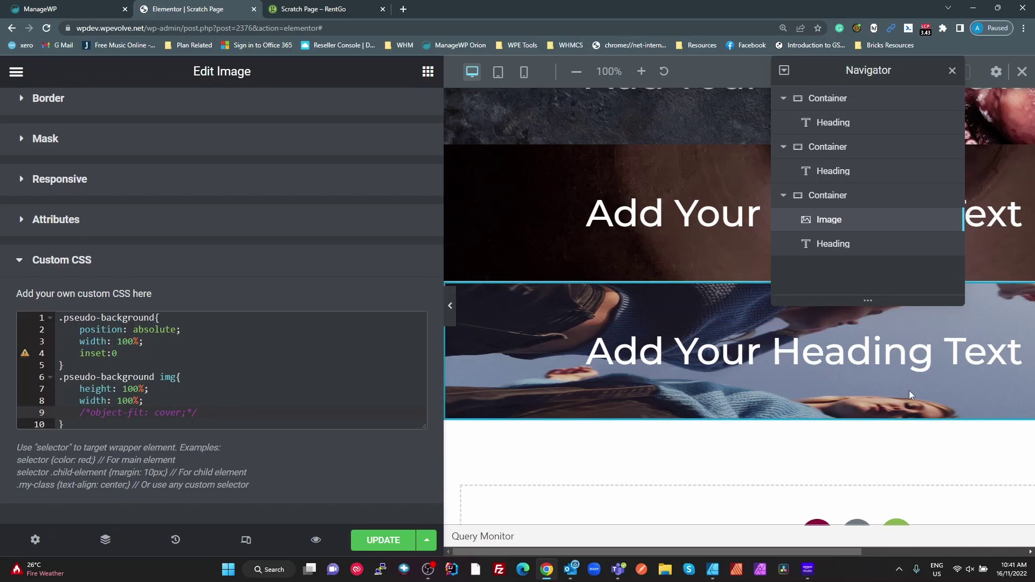
- Remove the comment marks around object-fit: cover and review the three banners in the preview
{"action": "left_click", "coordinate": [90, 412]}
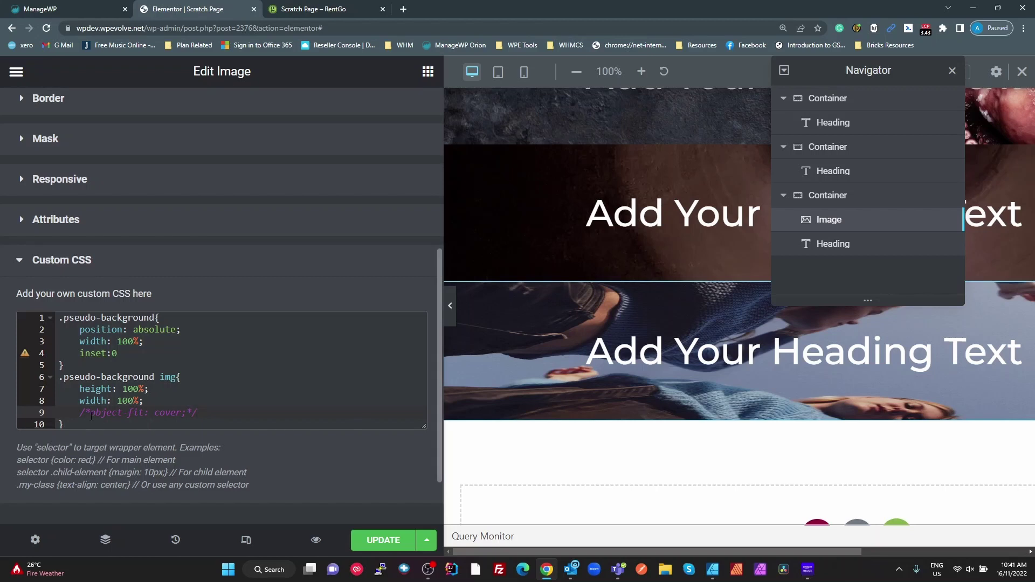
{"action": "key", "text": "BackSpace"}
{"action": "key", "text": "BackSpace"}
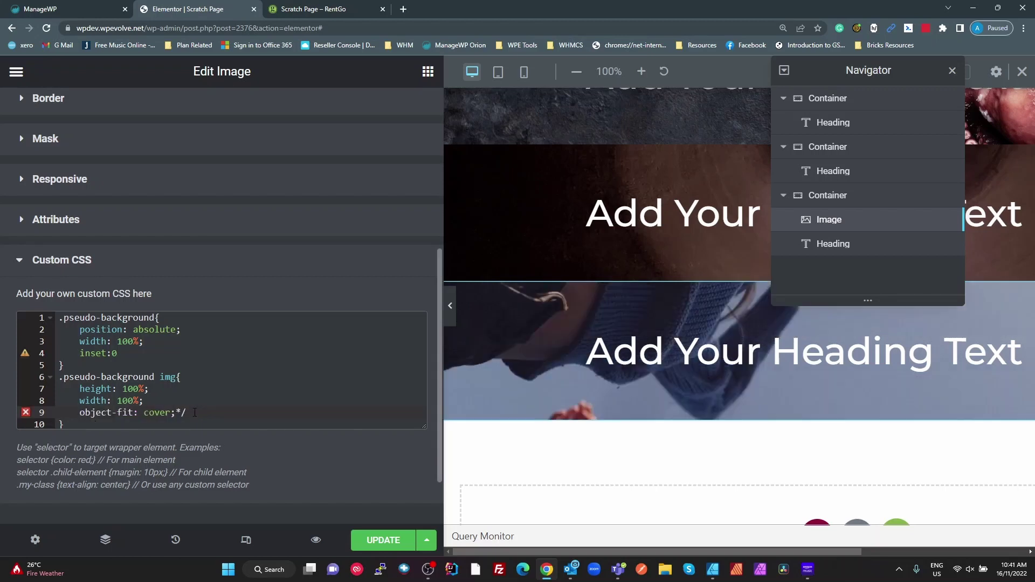
{"action": "left_click", "coordinate": [194, 412]}
{"action": "key", "text": "BackSpace"}
{"action": "key", "text": "BackSpace"}
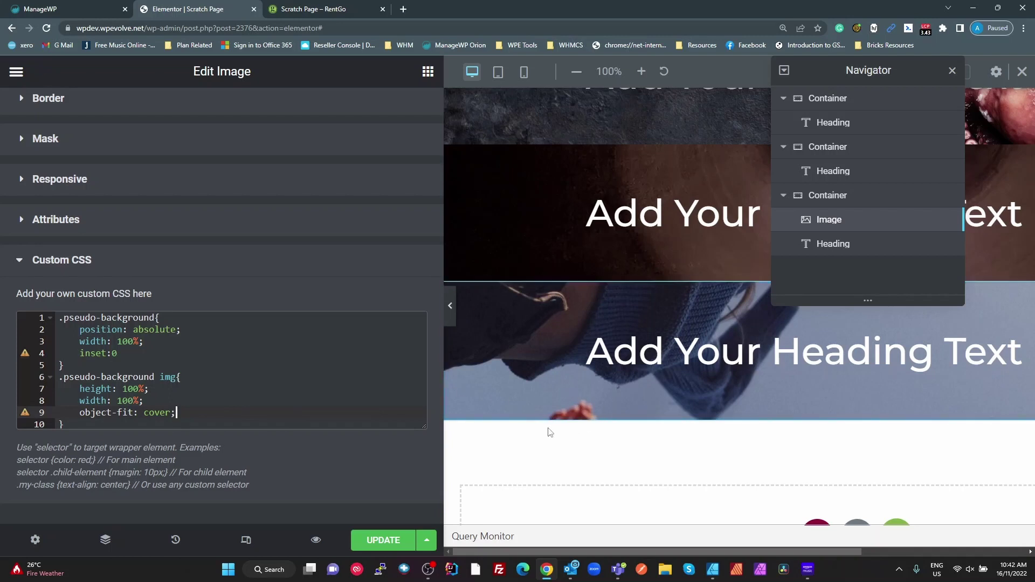
{"action": "scroll", "coordinate": [550, 353], "scroll_direction": "up", "scroll_amount": 1}
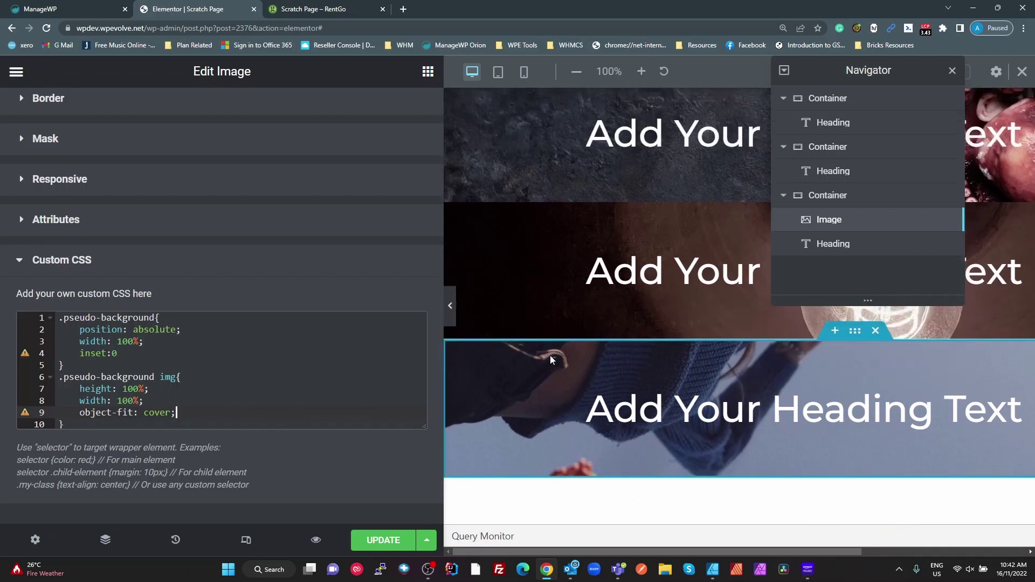
{"action": "scroll", "coordinate": [550, 355], "scroll_direction": "up", "scroll_amount": 1}
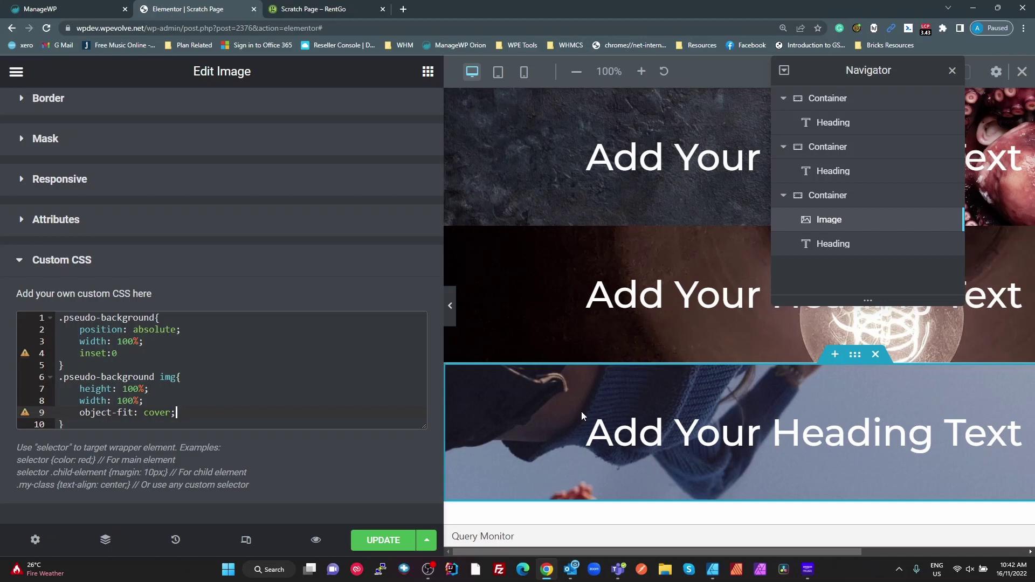
- Switch to the published Scratch Page and inspect the third banner's background image in the developer tools
{"action": "left_click", "coordinate": [328, 15]}
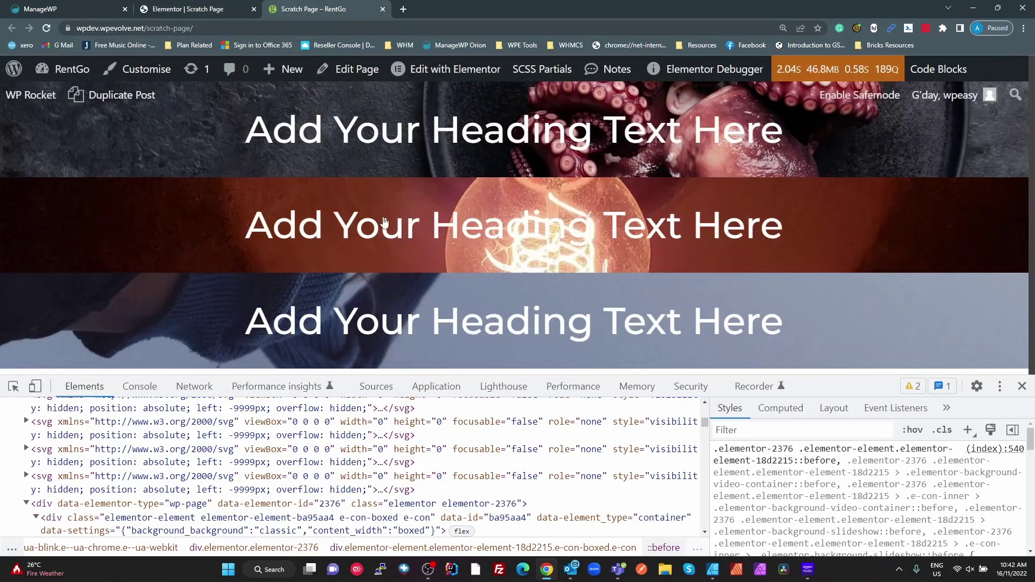
{"action": "left_click_drag", "start_coordinate": [810, 376], "coordinate": [663, 458]}
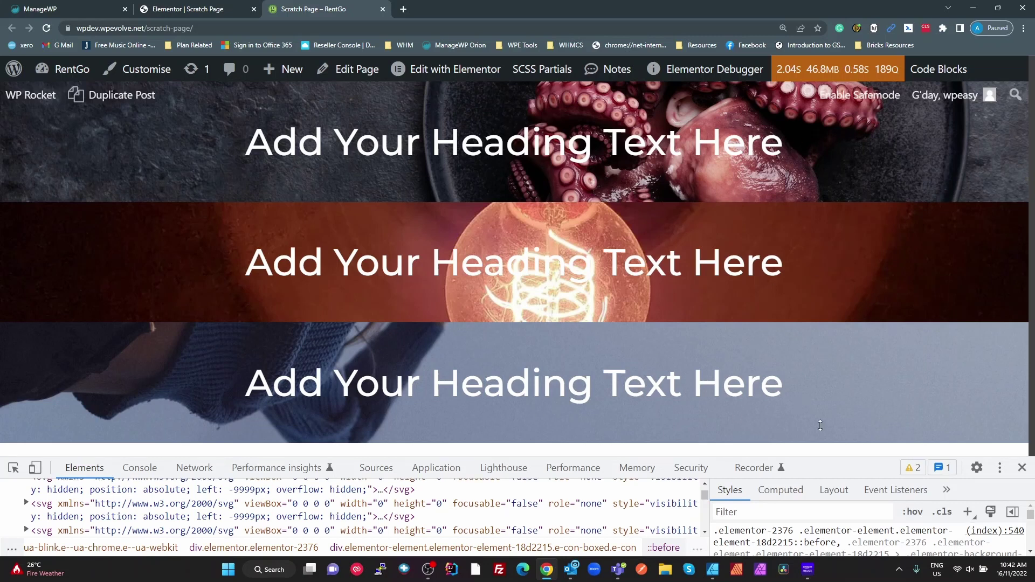
{"action": "left_click_drag", "start_coordinate": [773, 458], "coordinate": [773, 374]}
{"action": "left_click", "coordinate": [14, 384]}
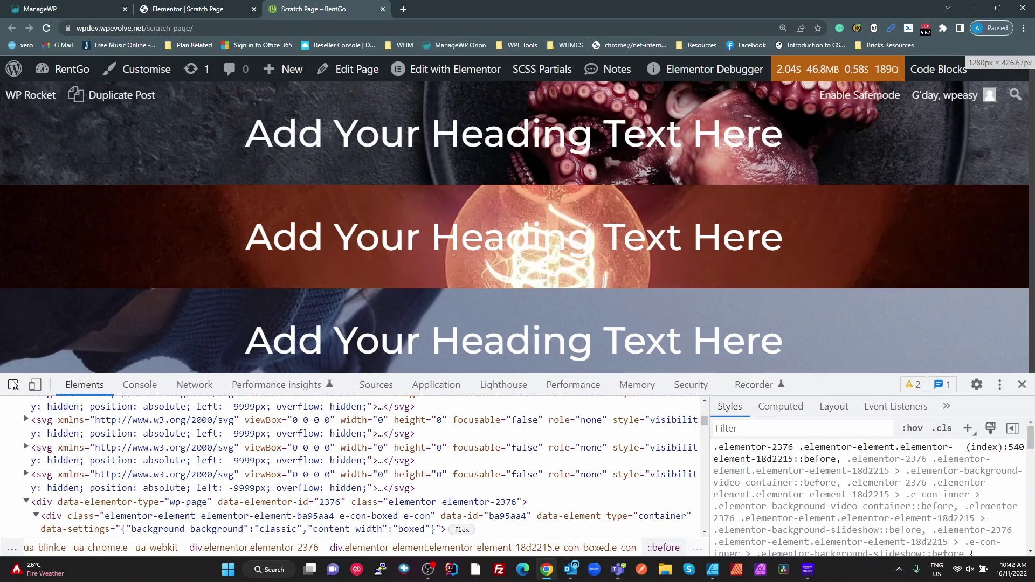
{"action": "left_click", "coordinate": [53, 335]}
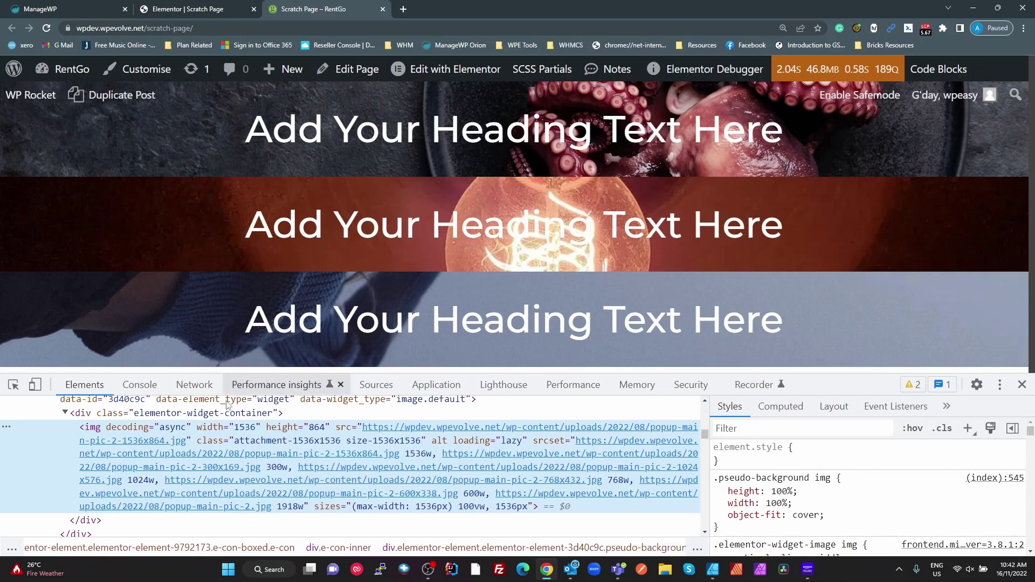
- Examine the markup of the elementor-widget-container, its pseudo-background parent and the img element inside it
{"action": "left_click", "coordinate": [150, 413]}
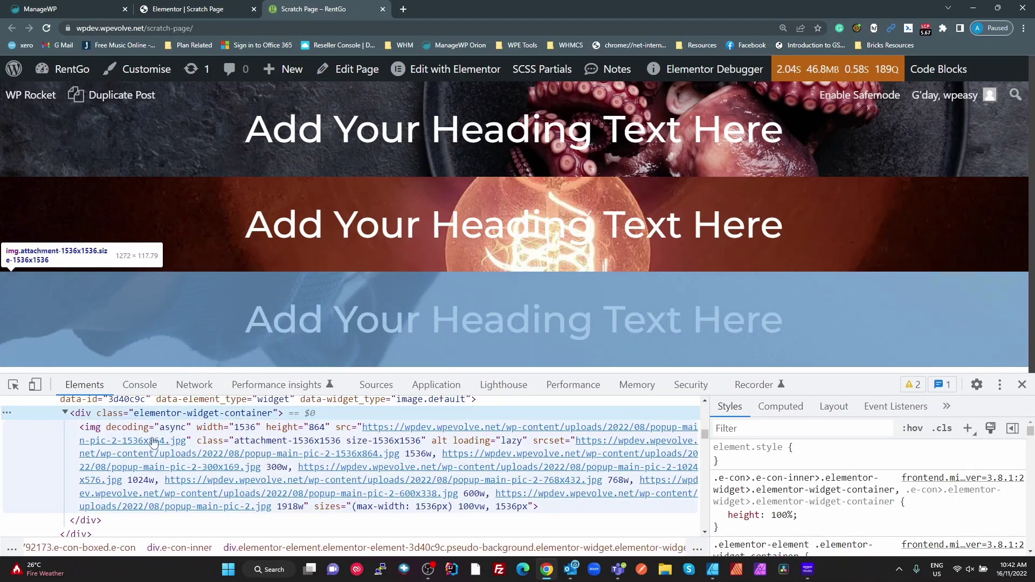
{"action": "scroll", "coordinate": [202, 474], "scroll_direction": "up", "scroll_amount": 1}
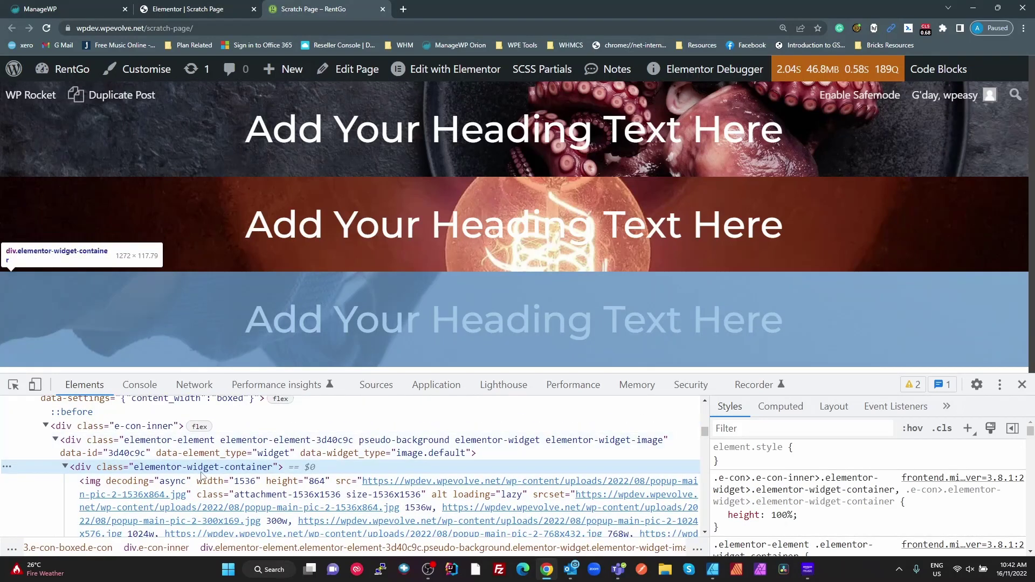
{"action": "left_click", "coordinate": [174, 483]}
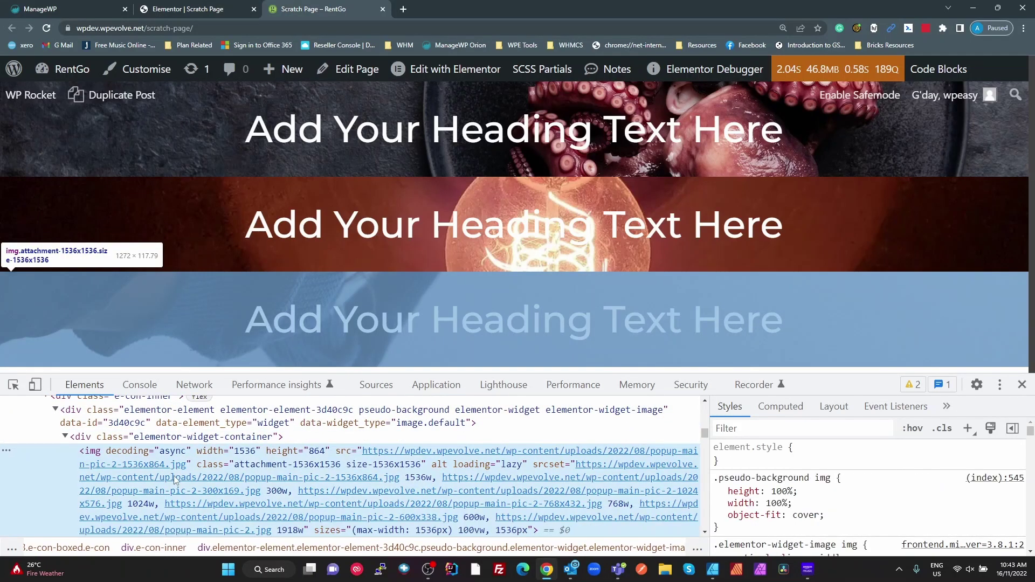
{"action": "left_click", "coordinate": [189, 440]}
{"action": "left_click", "coordinate": [104, 465]}
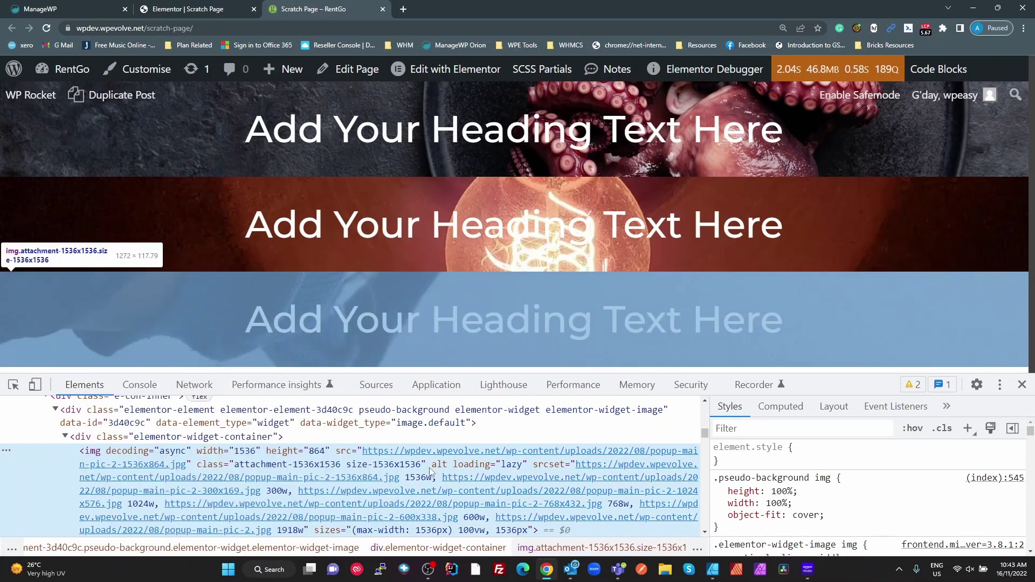
- Widen the markup area and examine the img element's alt, loading and srcset attributes
{"action": "scroll", "coordinate": [541, 458], "scroll_direction": "down", "scroll_amount": 1}
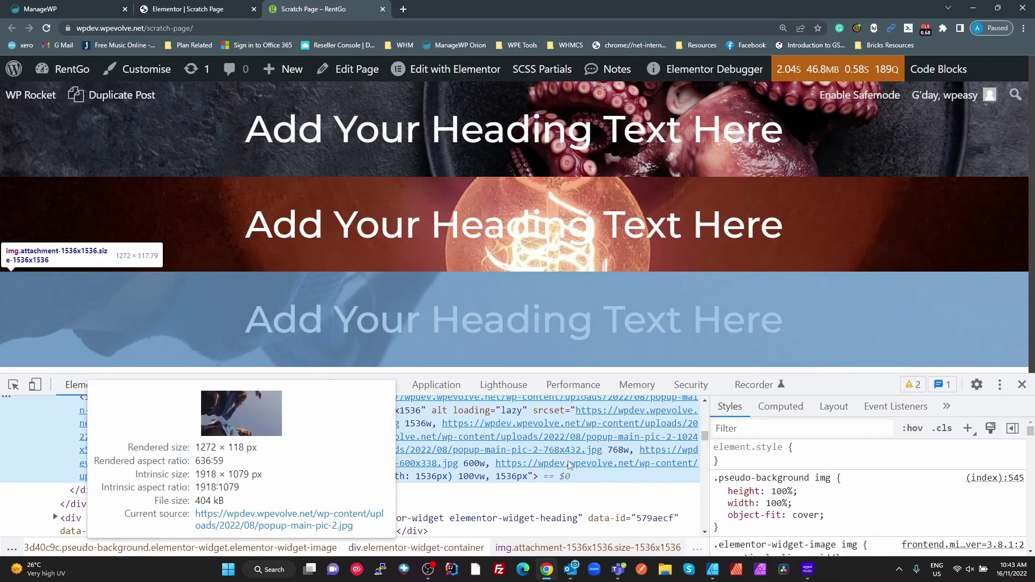
{"action": "left_click_drag", "start_coordinate": [706, 467], "coordinate": [885, 467]}
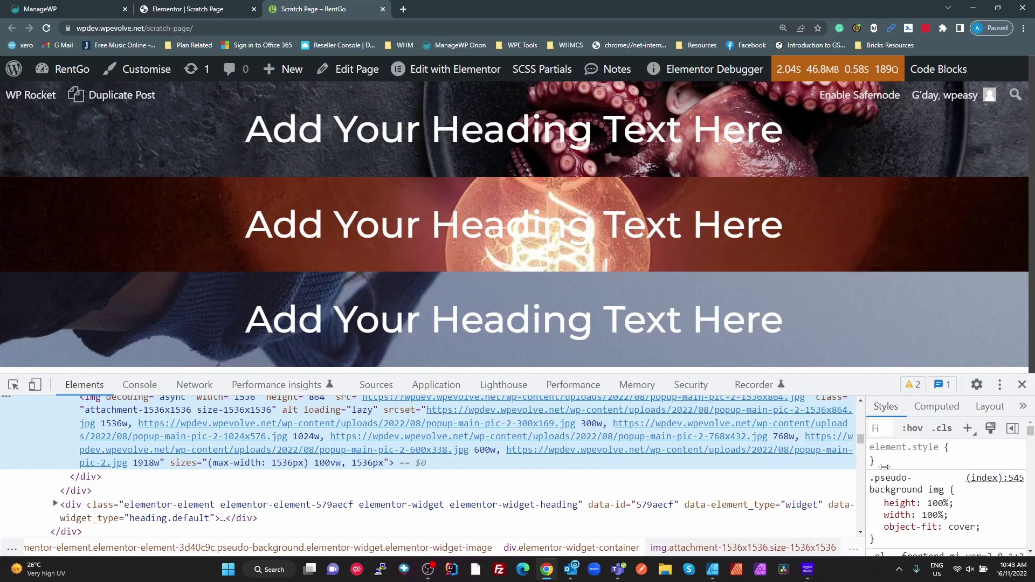
{"action": "scroll", "coordinate": [527, 498], "scroll_direction": "up", "scroll_amount": 1}
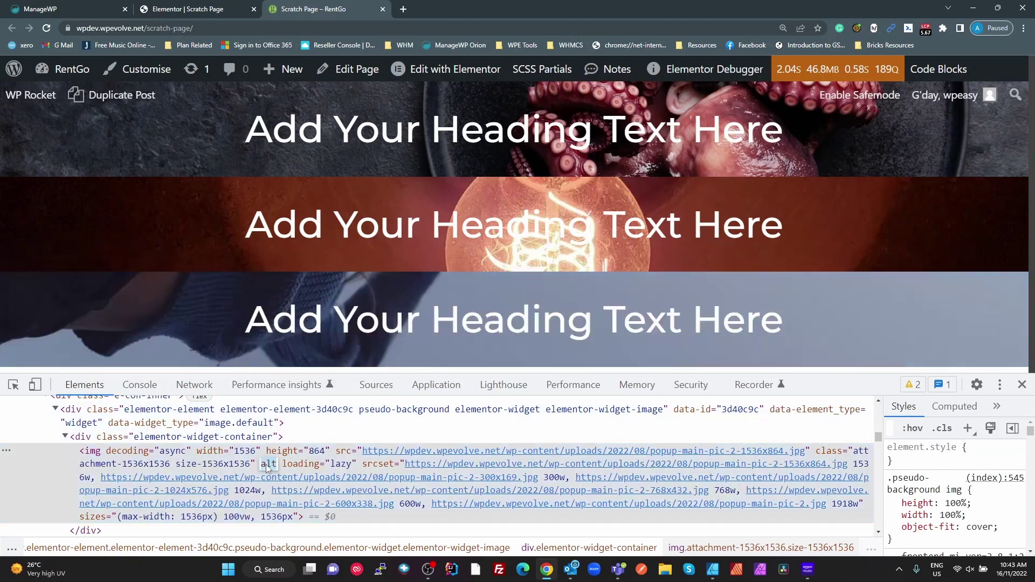
{"action": "mouse_move", "coordinate": [291, 489]}
{"action": "mouse_move", "coordinate": [340, 467]}
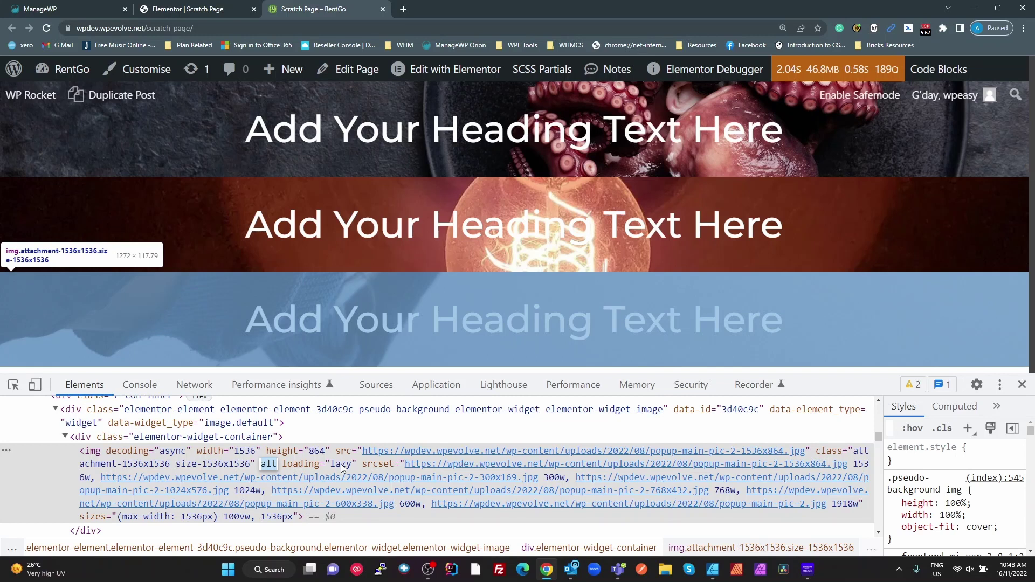
{"action": "left_click", "coordinate": [340, 467]}
{"action": "double_click", "coordinate": [381, 466]}
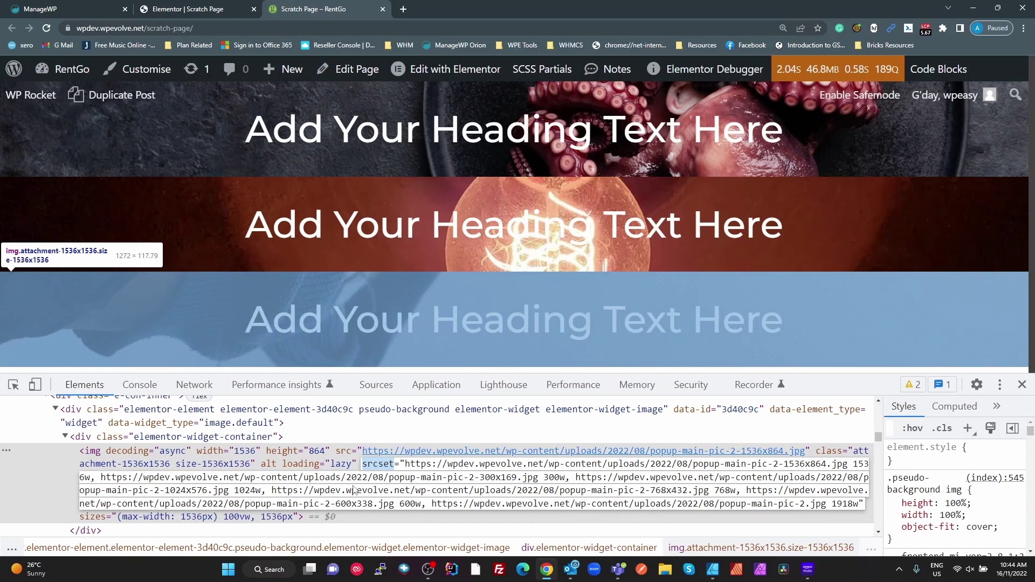
- Examine the srcset's 300w and 1024w entries together with the pixel dimensions in their image file names
{"action": "mouse_move", "coordinate": [653, 447]}
{"action": "left_click", "coordinate": [553, 484]}
{"action": "left_click_drag", "start_coordinate": [544, 479], "coordinate": [561, 481]}
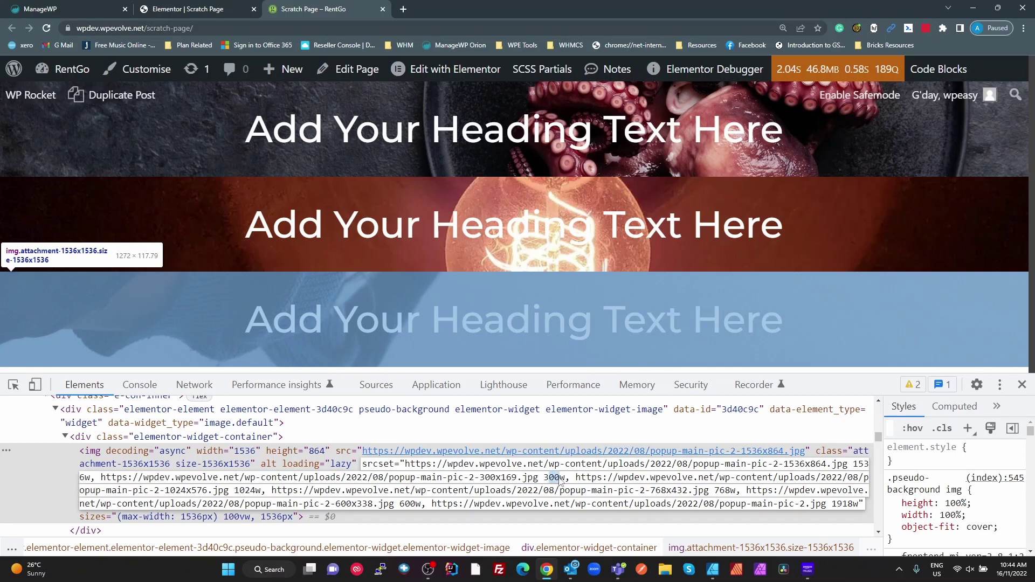
{"action": "left_click", "coordinate": [518, 482]}
{"action": "left_click_drag", "start_coordinate": [480, 482], "coordinate": [500, 481]}
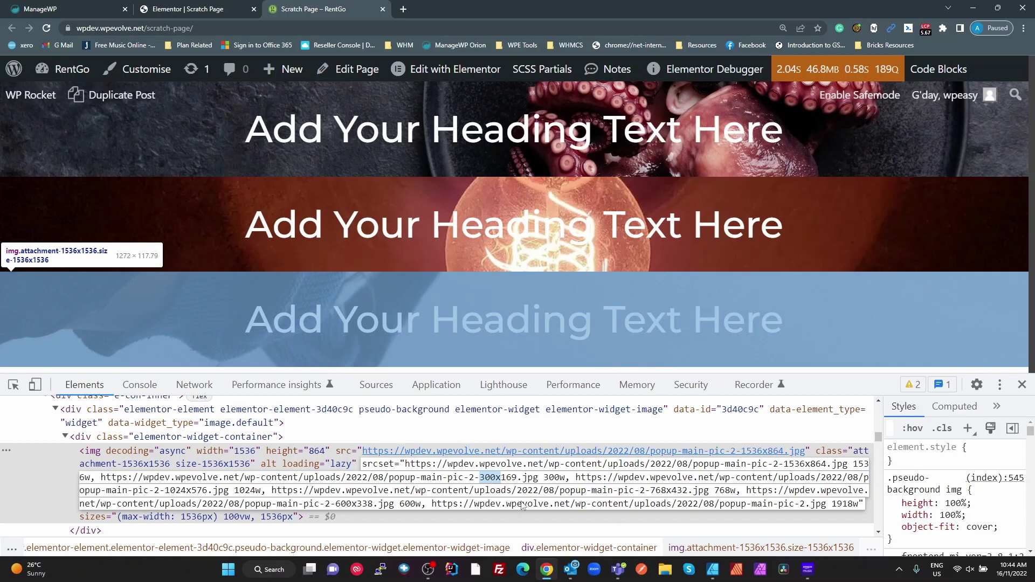
{"action": "left_click", "coordinate": [238, 491]}
{"action": "left_click_drag", "start_coordinate": [235, 490], "coordinate": [263, 490]}
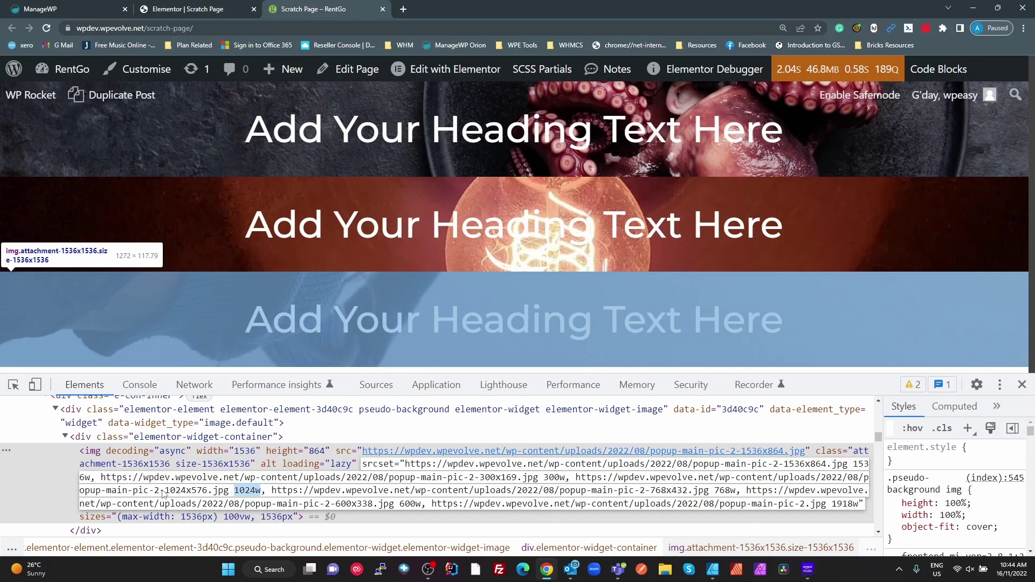
{"action": "double_click", "coordinate": [162, 490]}
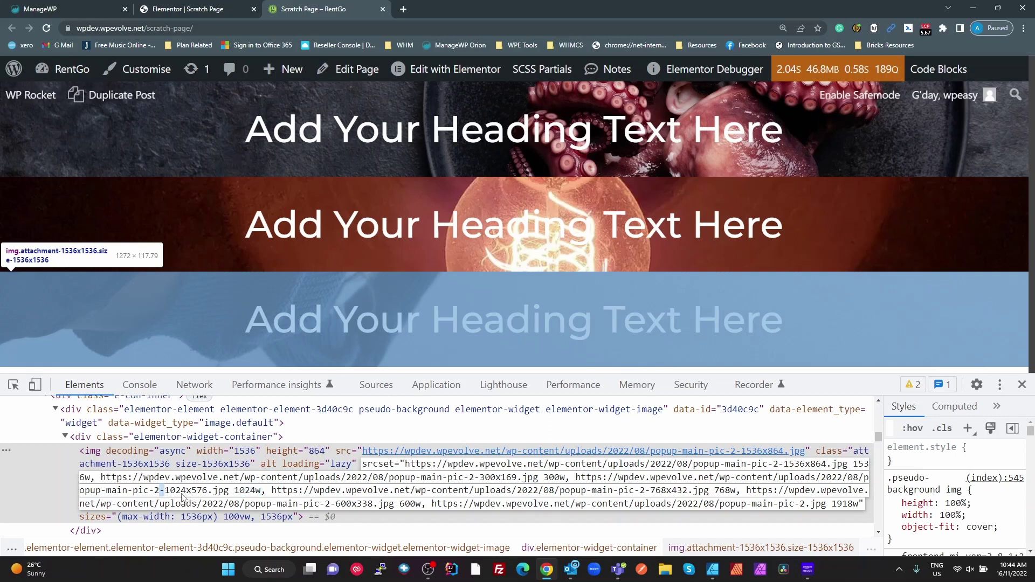
{"action": "double_click", "coordinate": [184, 492]}
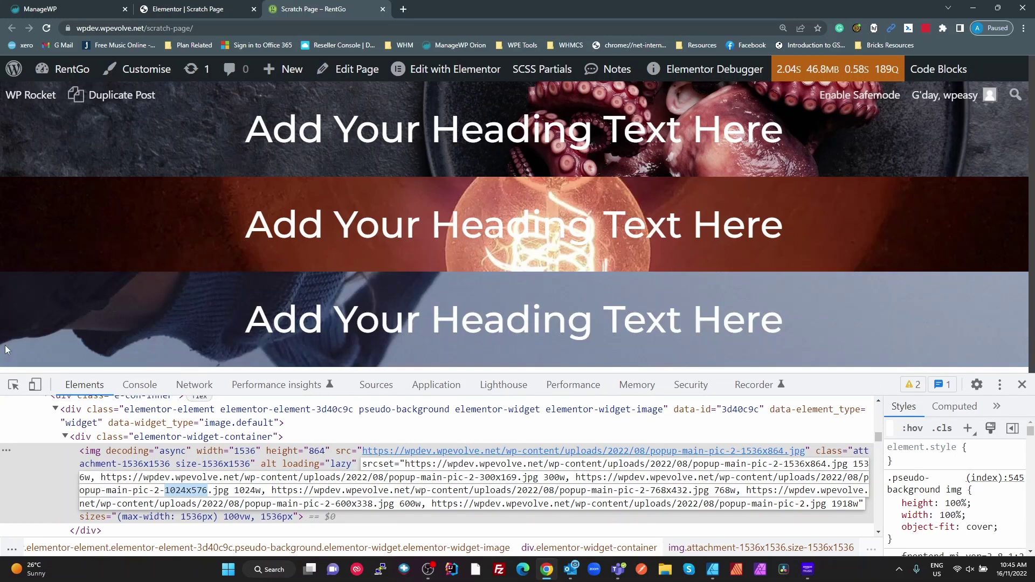
- Return to the Elementor editor, narrow the settings area and open the first container's background settings
{"action": "left_click", "coordinate": [197, 9]}
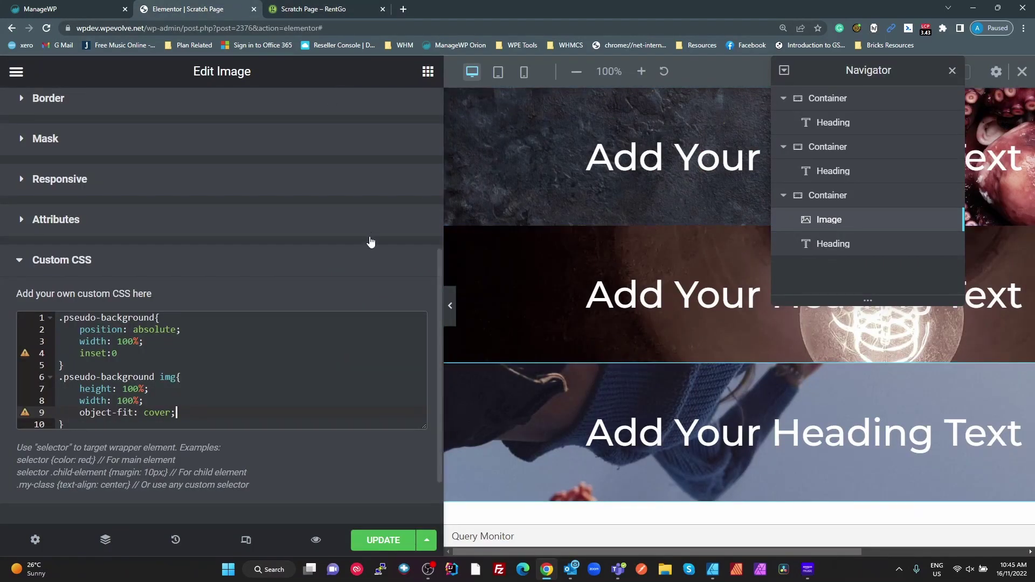
{"action": "left_click_drag", "start_coordinate": [441, 322], "coordinate": [302, 323]}
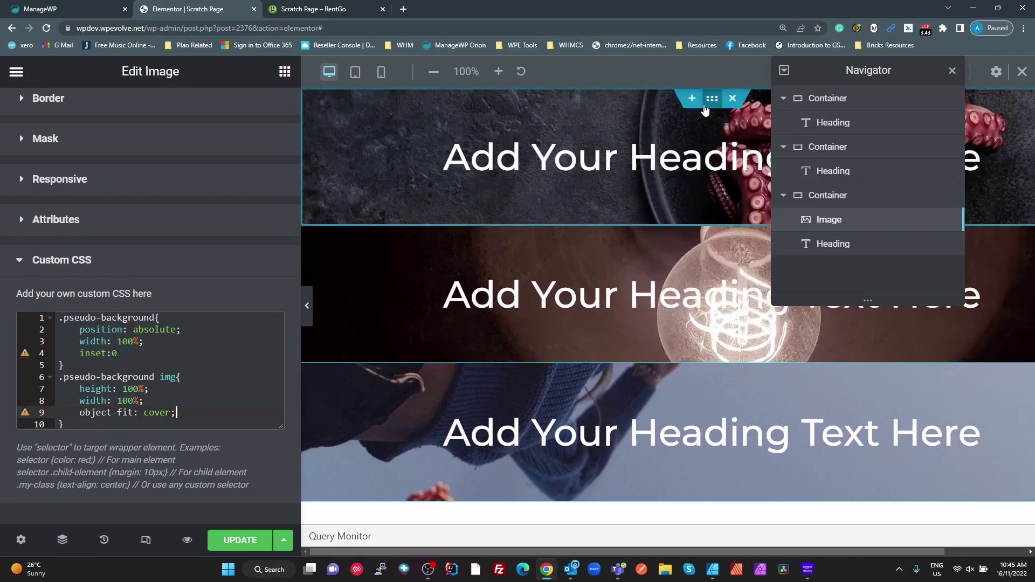
{"action": "left_click", "coordinate": [709, 106]}
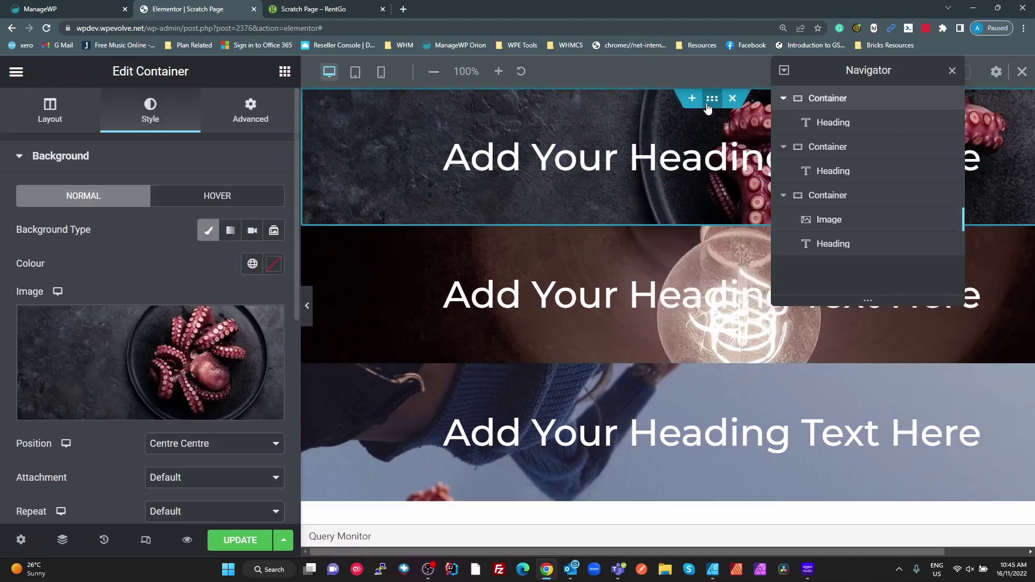
- Open the second container's background overlay settings and examine its image, position, size, opacity, CSS filter and blend mode options
{"action": "left_click", "coordinate": [712, 223]}
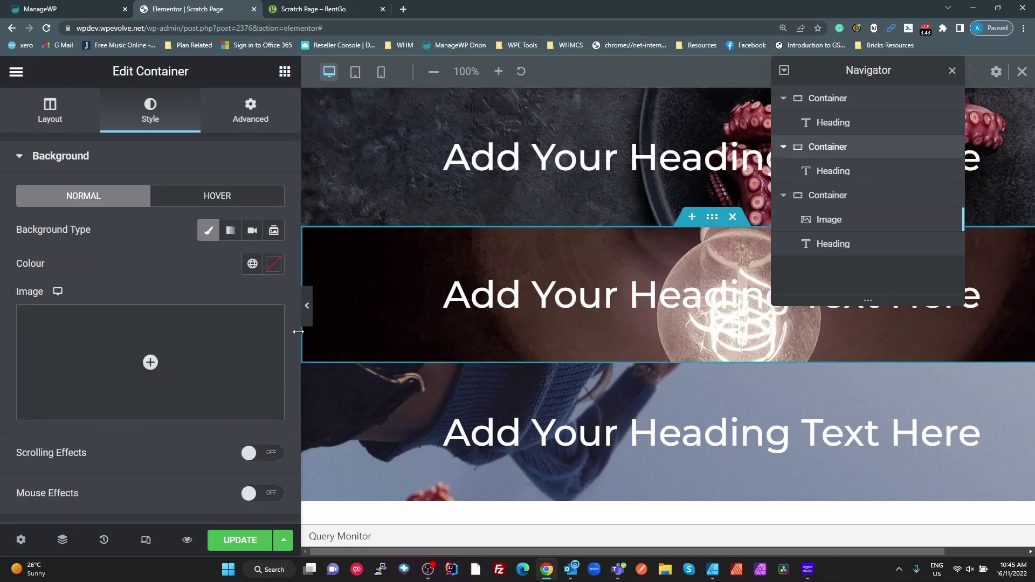
{"action": "left_click", "coordinate": [92, 165]}
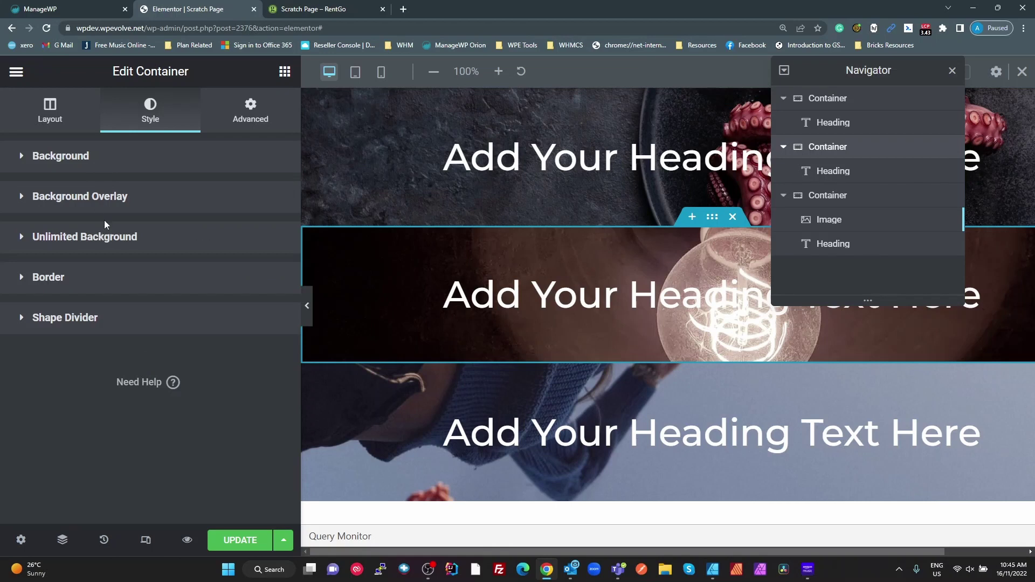
{"action": "left_click", "coordinate": [108, 197]}
{"action": "scroll", "coordinate": [208, 469], "scroll_direction": "down", "scroll_amount": 3}
{"action": "scroll", "coordinate": [208, 469], "scroll_direction": "down", "scroll_amount": 2}
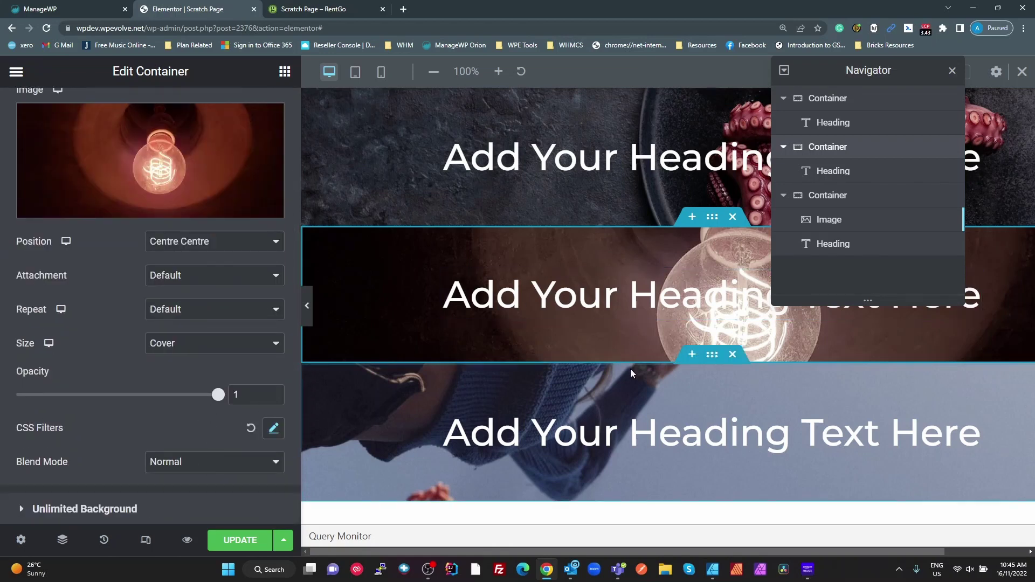
{"action": "scroll", "coordinate": [629, 369], "scroll_direction": "down", "scroll_amount": 2}
- Select the Image widget in the third container and examine its style options
{"action": "left_click", "coordinate": [715, 249]}
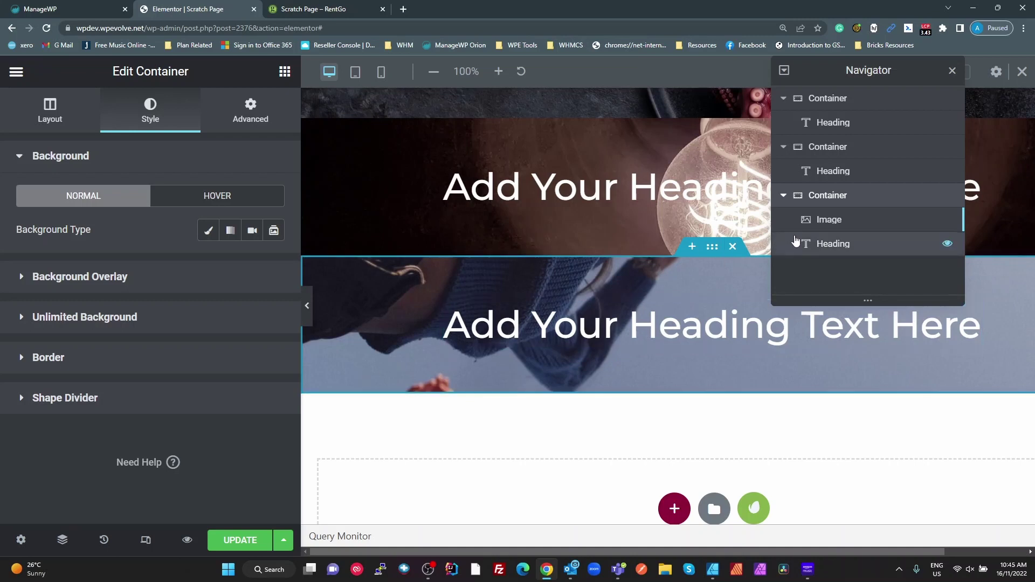
{"action": "left_click", "coordinate": [822, 221]}
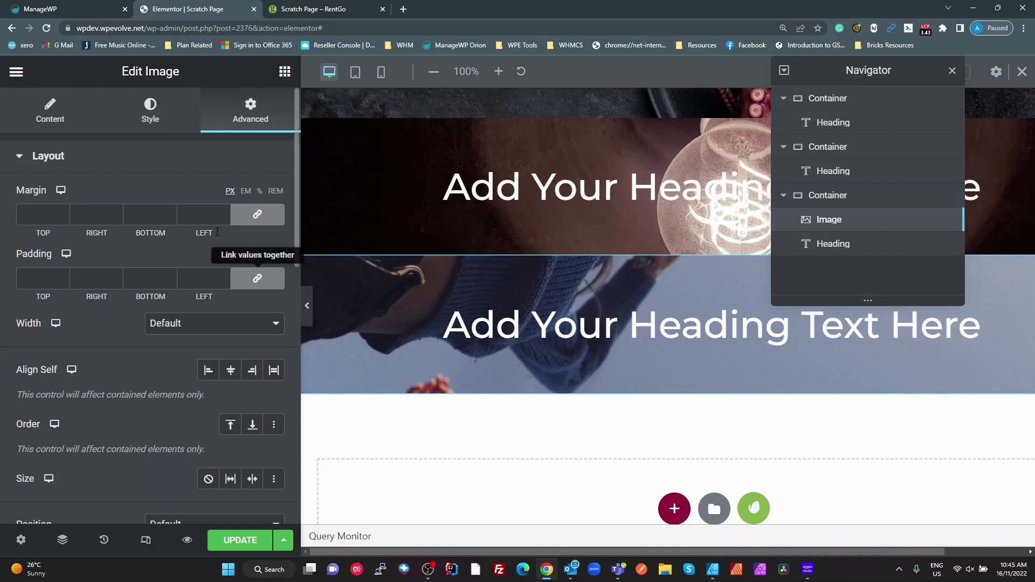
{"action": "left_click", "coordinate": [141, 129]}
{"action": "scroll", "coordinate": [195, 322], "scroll_direction": "down", "scroll_amount": 3}
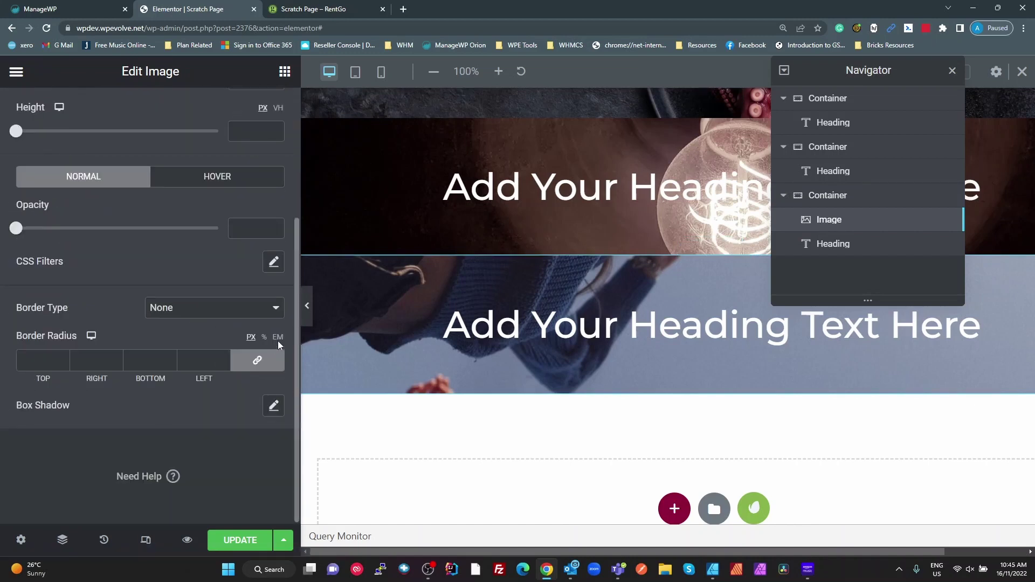
{"action": "scroll", "coordinate": [260, 339], "scroll_direction": "up", "scroll_amount": 2}
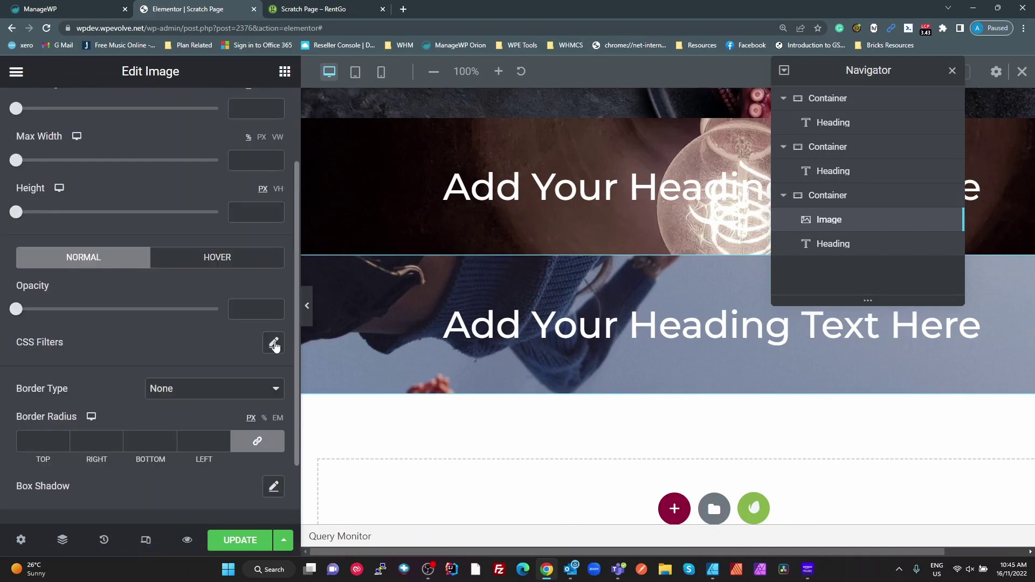
- Try CSS filters with saturation 49 and blur 3.2 on the third container's image and reset them
{"action": "left_click", "coordinate": [273, 342]}
{"action": "scroll", "coordinate": [140, 452], "scroll_direction": "down", "scroll_amount": 2}
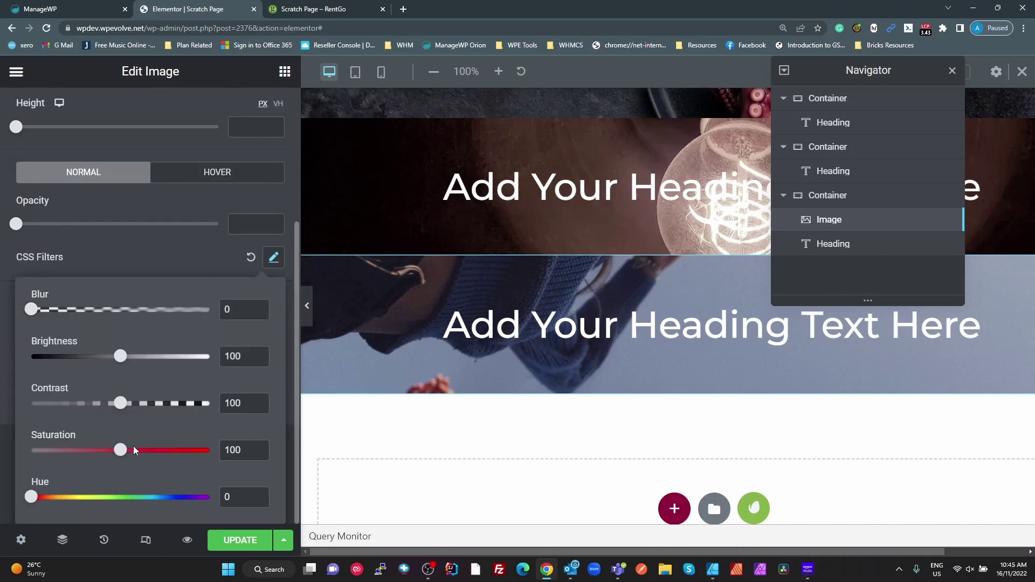
{"action": "left_click_drag", "start_coordinate": [124, 457], "coordinate": [75, 449]}
{"action": "left_click_drag", "start_coordinate": [33, 310], "coordinate": [88, 309]}
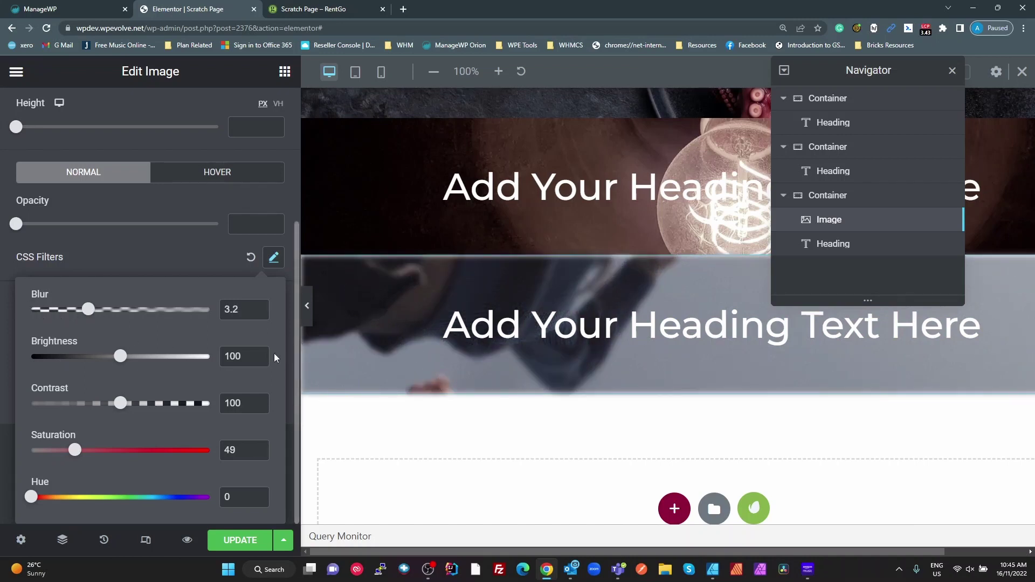
{"action": "left_click", "coordinate": [250, 256]}
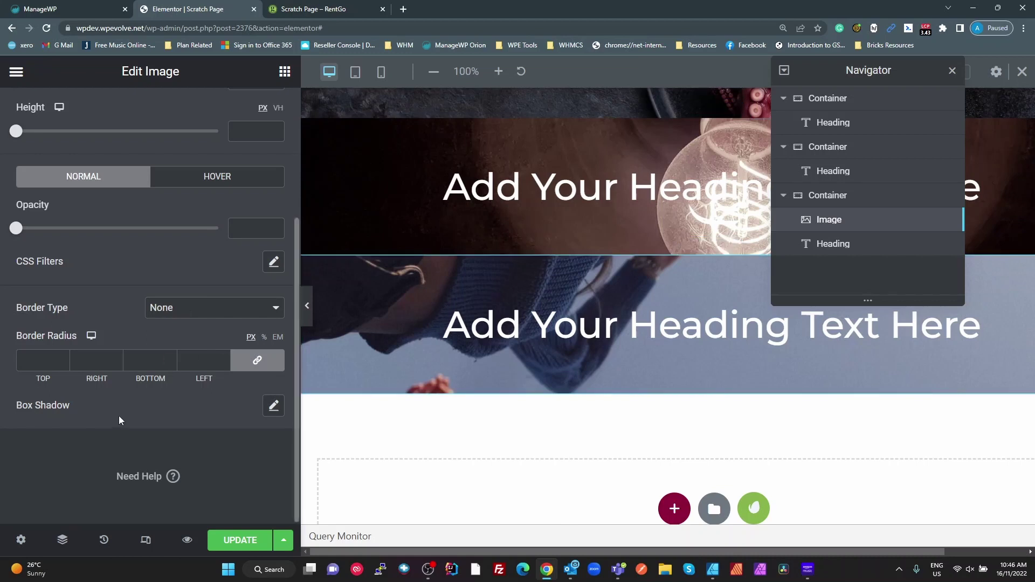
- Cut all of the pseudo-background CSS out of the Image widget's own custom CSS
{"action": "scroll", "coordinate": [264, 149], "scroll_direction": "up", "scroll_amount": 4}
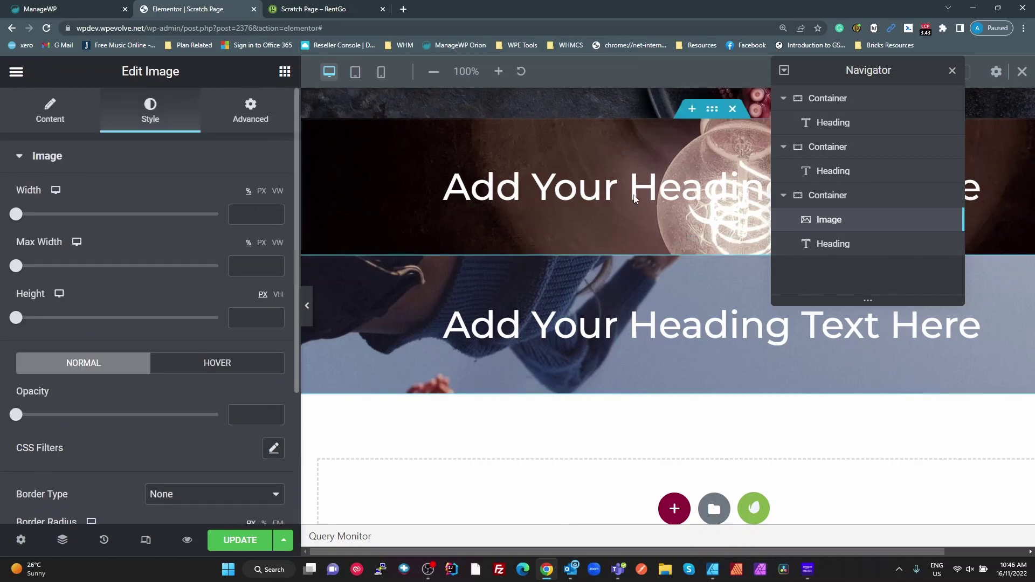
{"action": "left_click", "coordinate": [250, 111]}
{"action": "scroll", "coordinate": [201, 415], "scroll_direction": "down", "scroll_amount": 10}
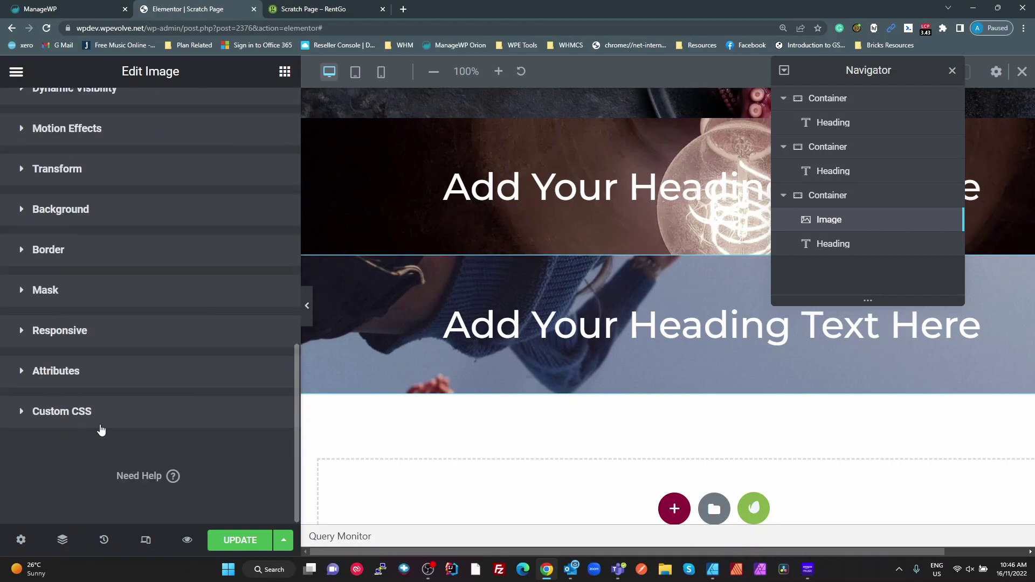
{"action": "left_click", "coordinate": [102, 426]}
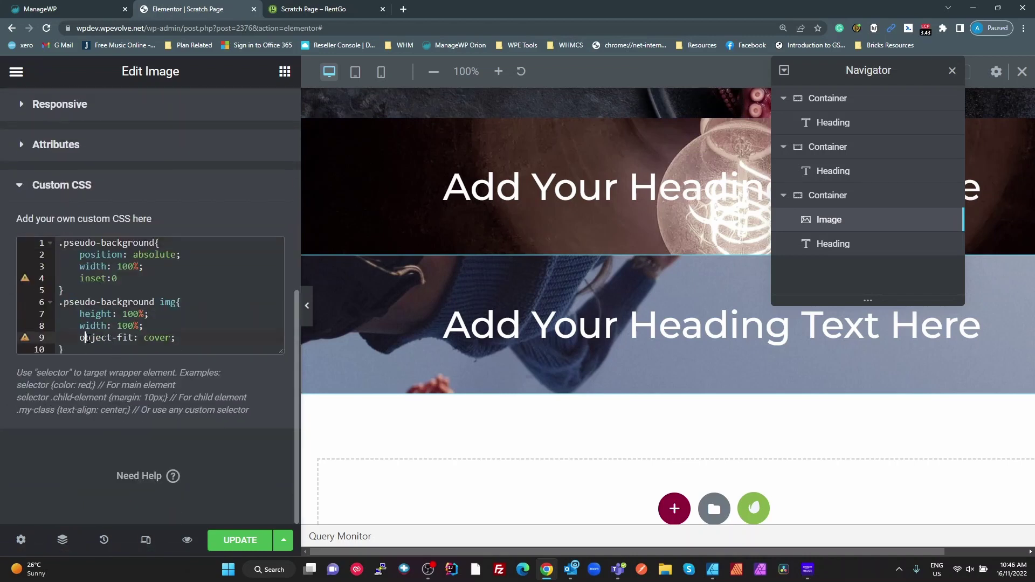
{"action": "left_click", "coordinate": [89, 345]}
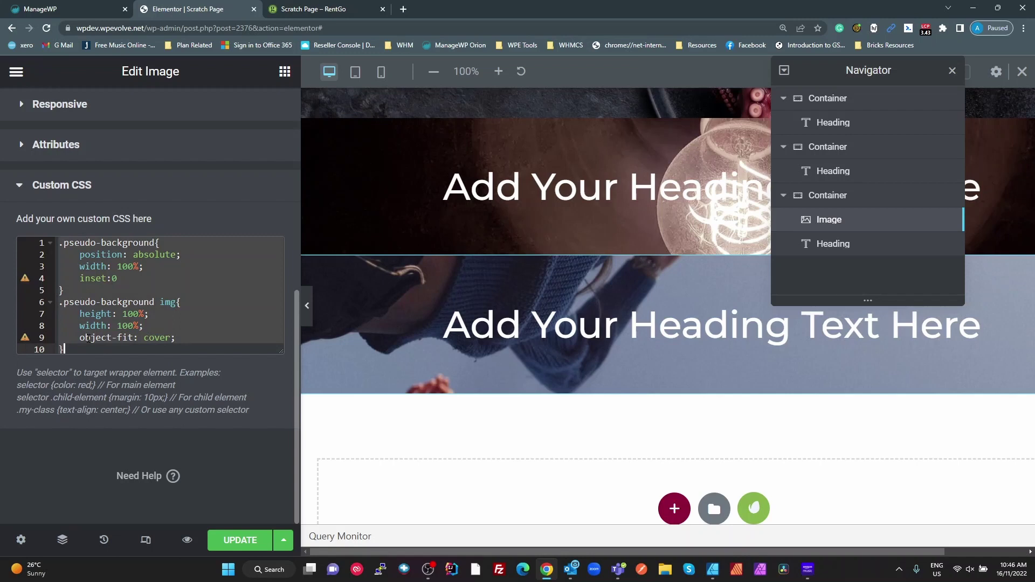
{"action": "key", "text": "ctrl+a"}
{"action": "key", "text": "BackSpace"}
- Insert the .pseudo-background and .pseudo-background img rules at the start of the site-wide custom CSS, followed by a blank line
{"action": "left_click", "coordinate": [16, 72]}
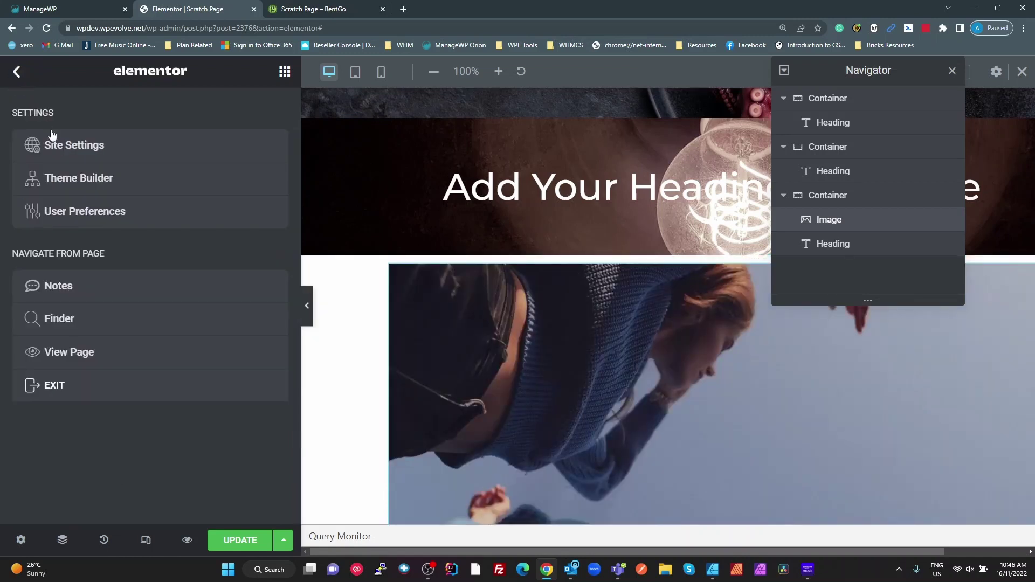
{"action": "left_click", "coordinate": [56, 143]}
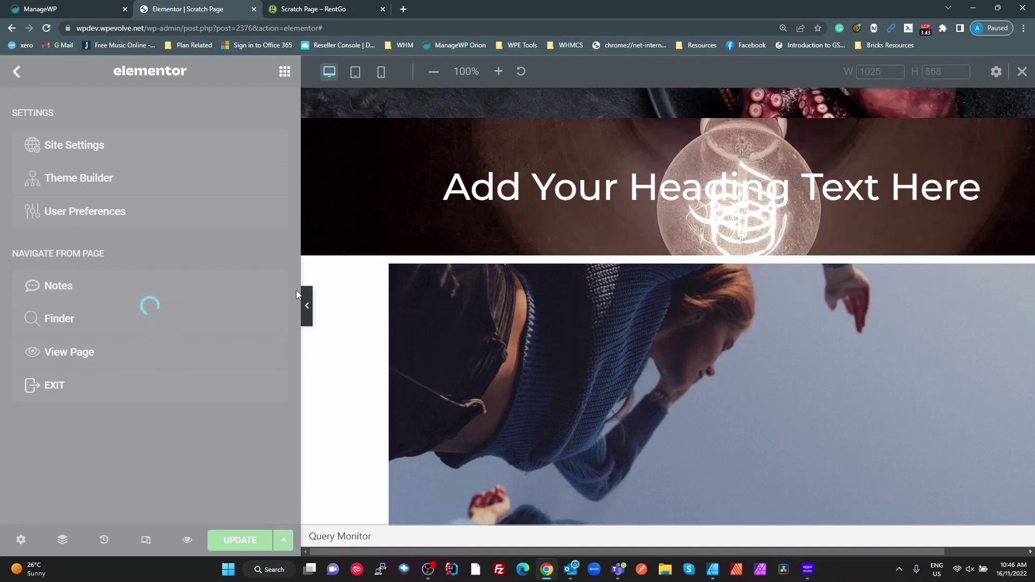
{"action": "scroll", "coordinate": [227, 374], "scroll_direction": "down", "scroll_amount": 5}
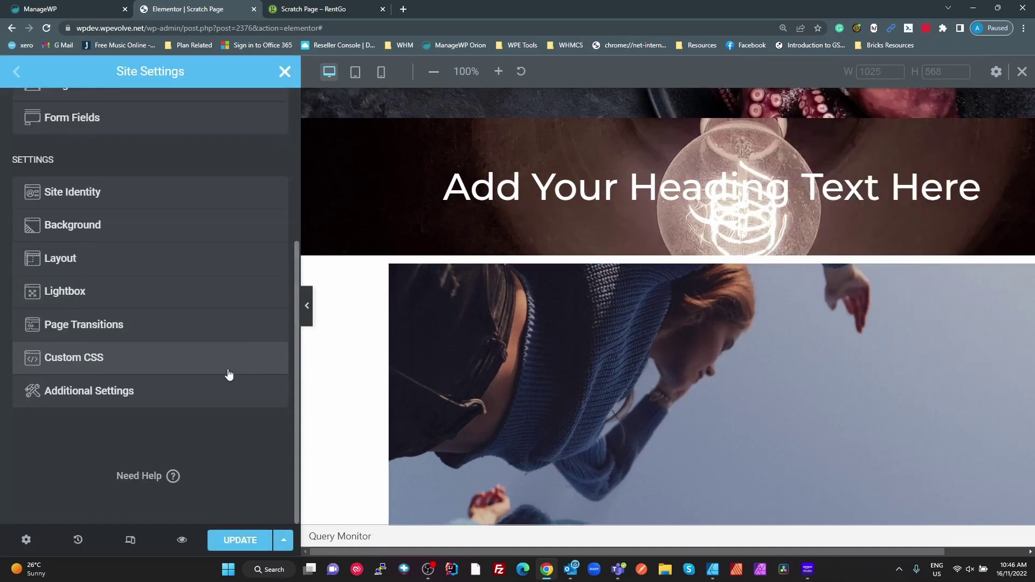
{"action": "left_click", "coordinate": [104, 360]}
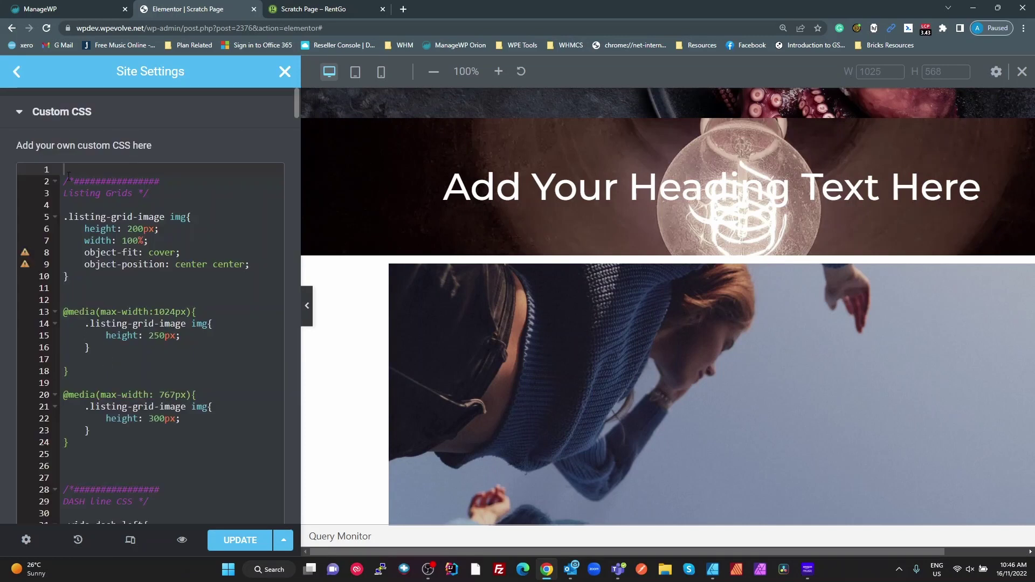
{"action": "type", "text": ".pseudo-background{     position: absolute;     width: 100%;     inset:0 } .pseudo-background img{     height: 100%;     width: 100%;     object-fit: cover; }"}
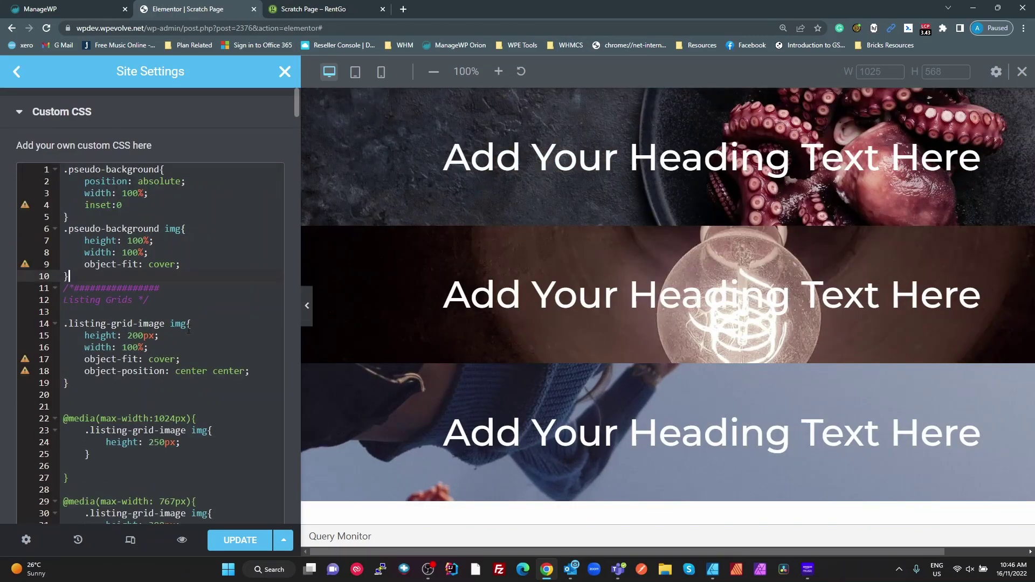
{"action": "key", "text": "Return"}
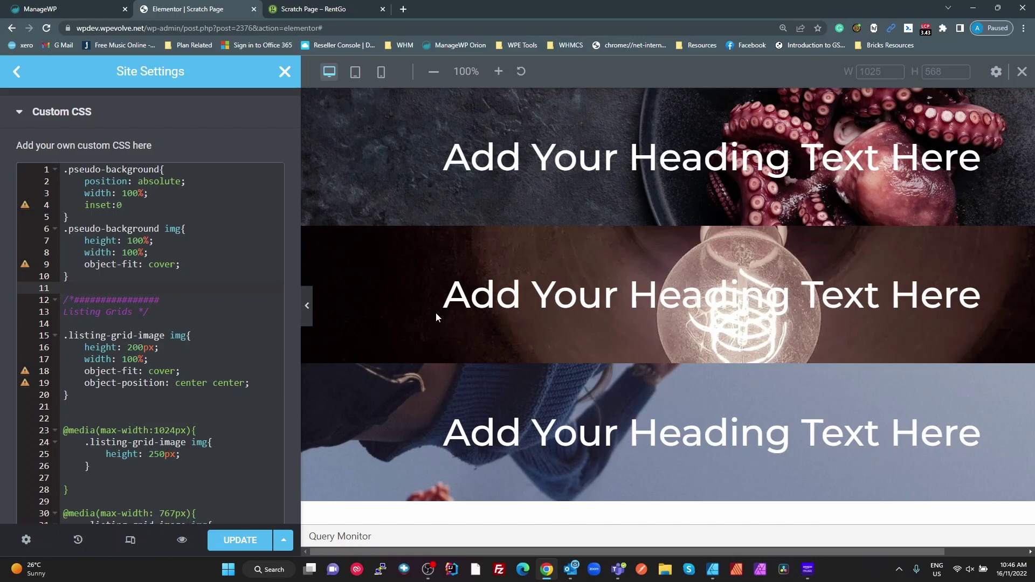
- Examine the .pseudo-background selector and its position declaration in the site-wide custom CSS
{"action": "left_click_drag", "start_coordinate": [162, 169], "coordinate": [64, 181]}
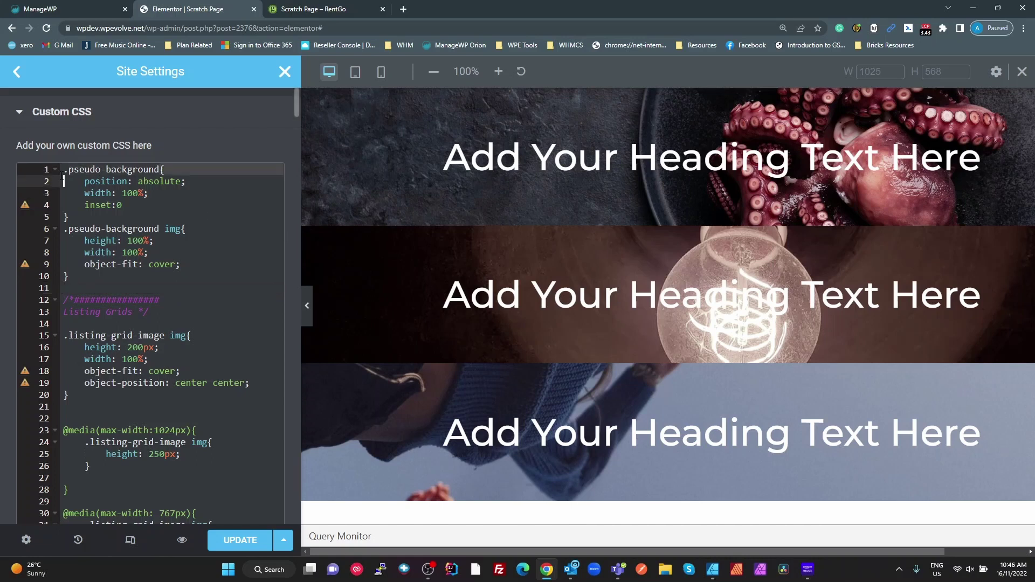
{"action": "left_click", "coordinate": [62, 171]}
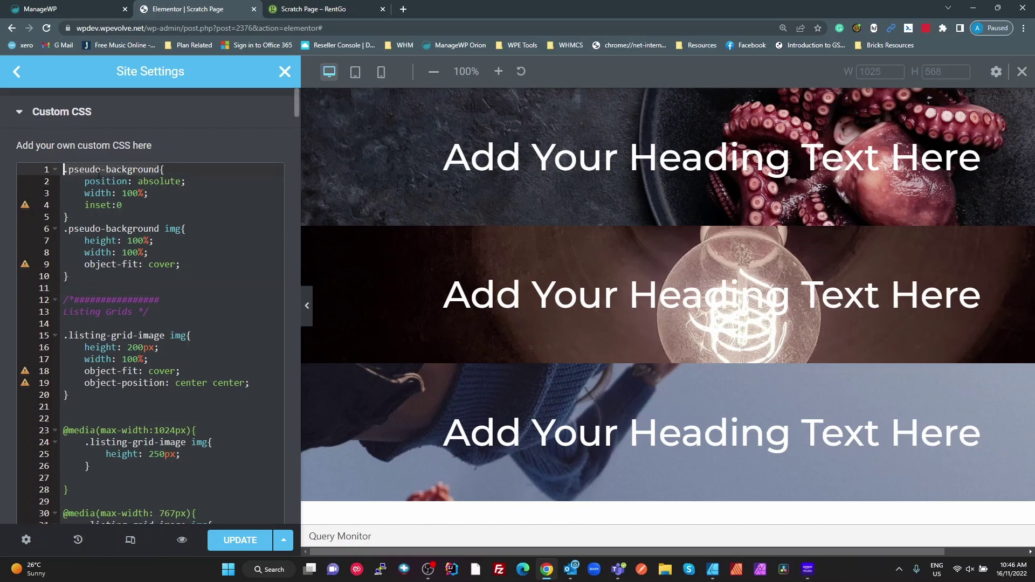
{"action": "left_click", "coordinate": [165, 181]}
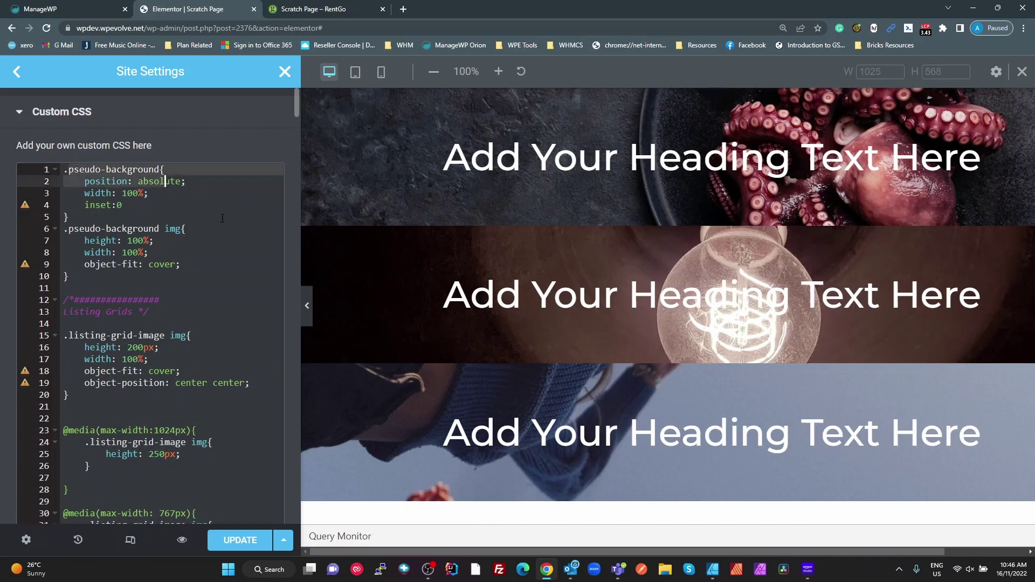